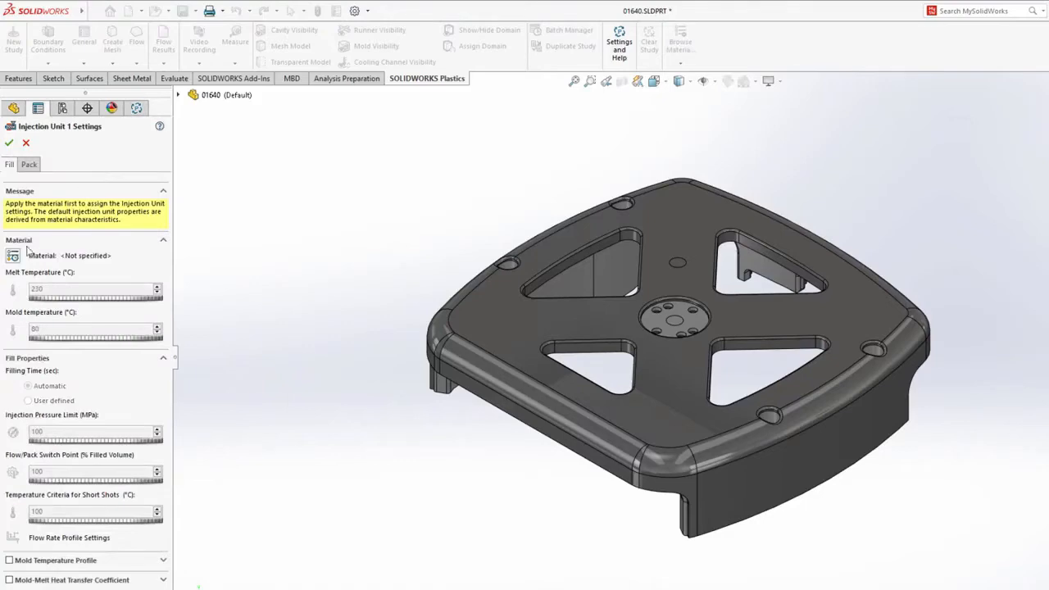
Step: Assign BASF / ABS6003 from the ABS family of the default polymer database to injection unit 1 and accept the settings
{"action": "left_click", "coordinate": [14, 257]}
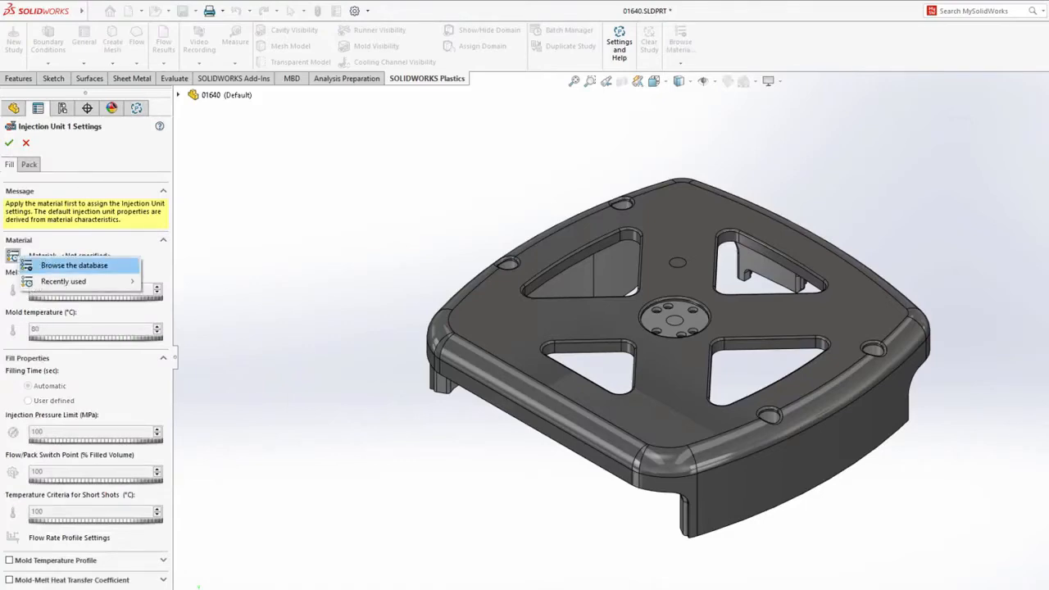
{"action": "left_click", "coordinate": [62, 266]}
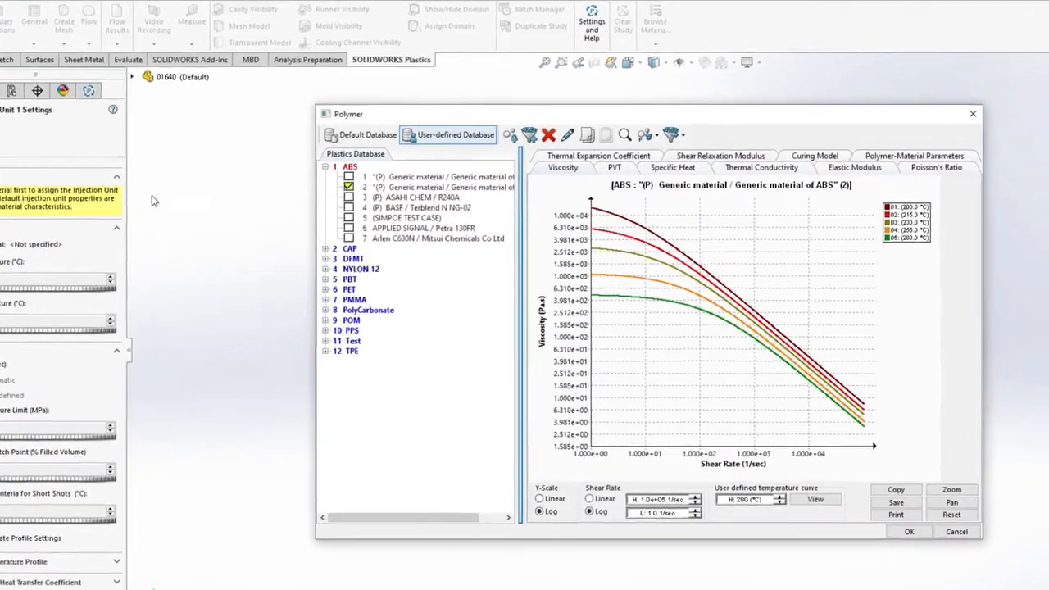
{"action": "left_click", "coordinate": [399, 150]}
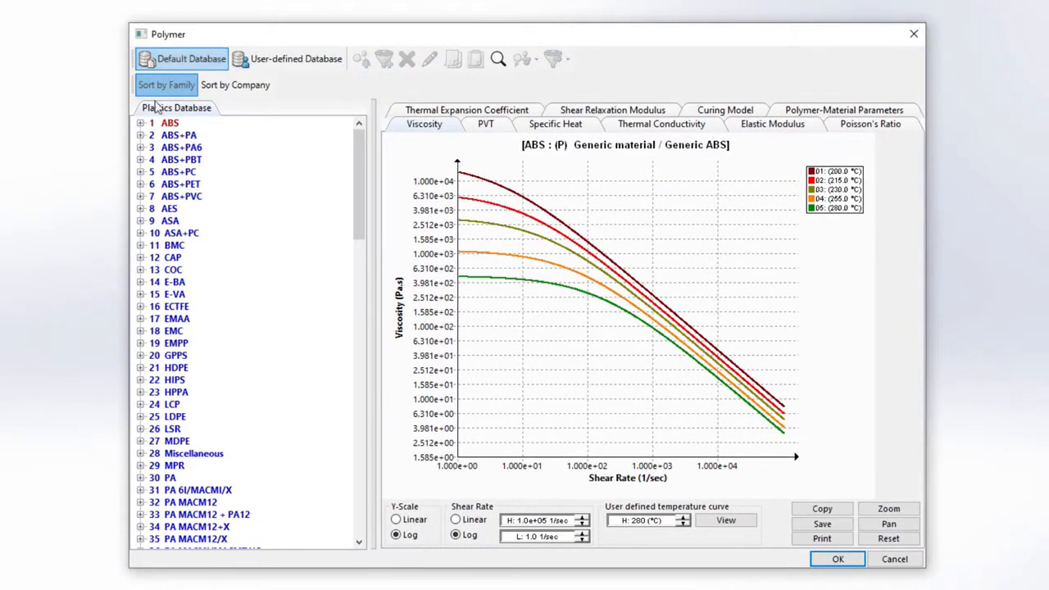
{"action": "left_click", "coordinate": [140, 123]}
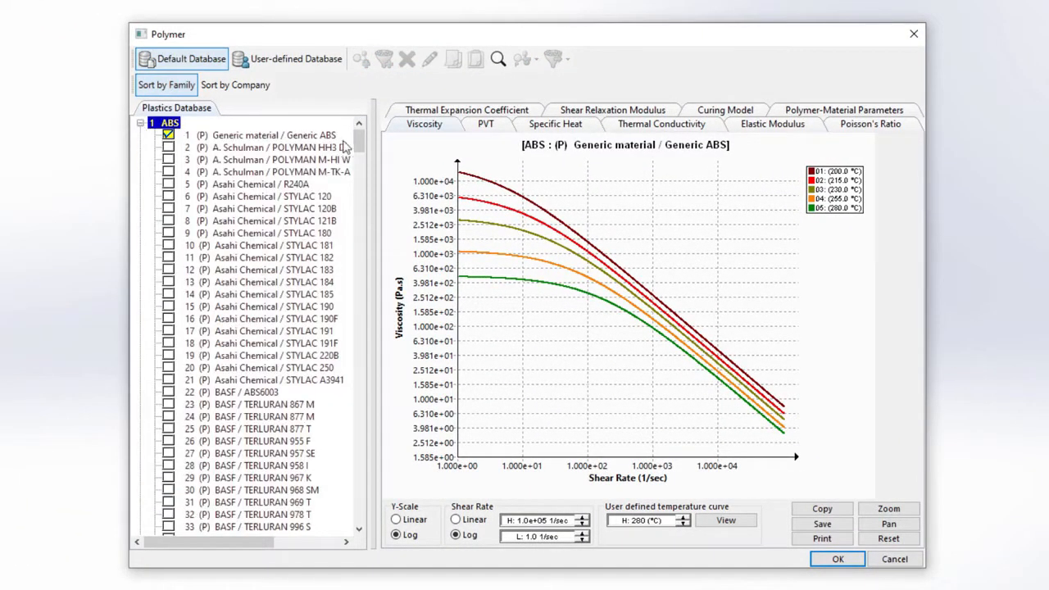
{"action": "mouse_move", "coordinate": [358, 147]}
{"action": "left_mouse_down"}
{"action": "mouse_move", "coordinate": [368, 424]}
{"action": "mouse_move", "coordinate": [366, 141]}
{"action": "left_mouse_up"}
{"action": "left_click", "coordinate": [245, 392]}
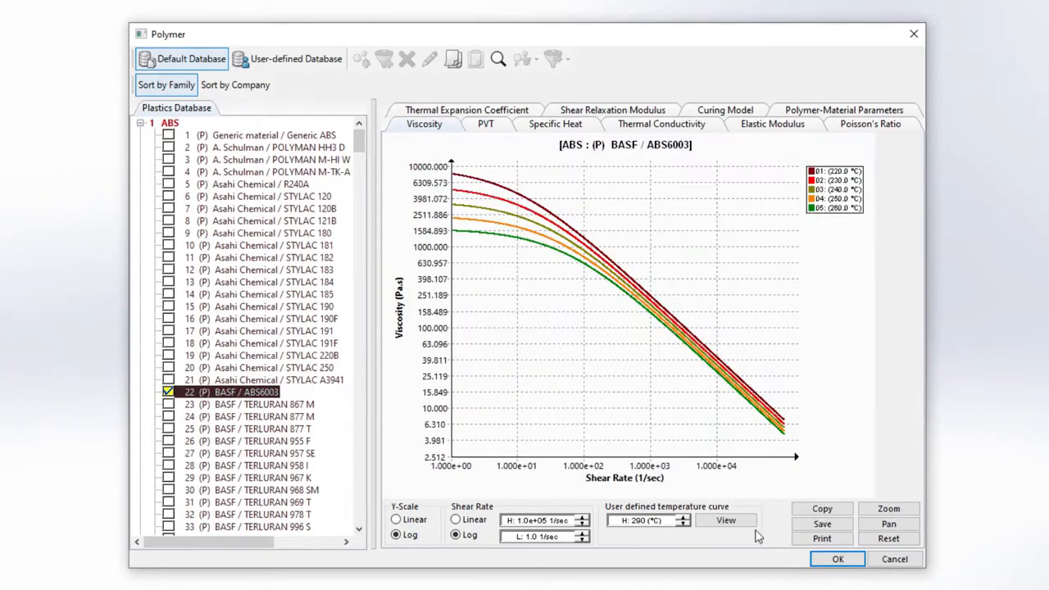
{"action": "left_click", "coordinate": [837, 559]}
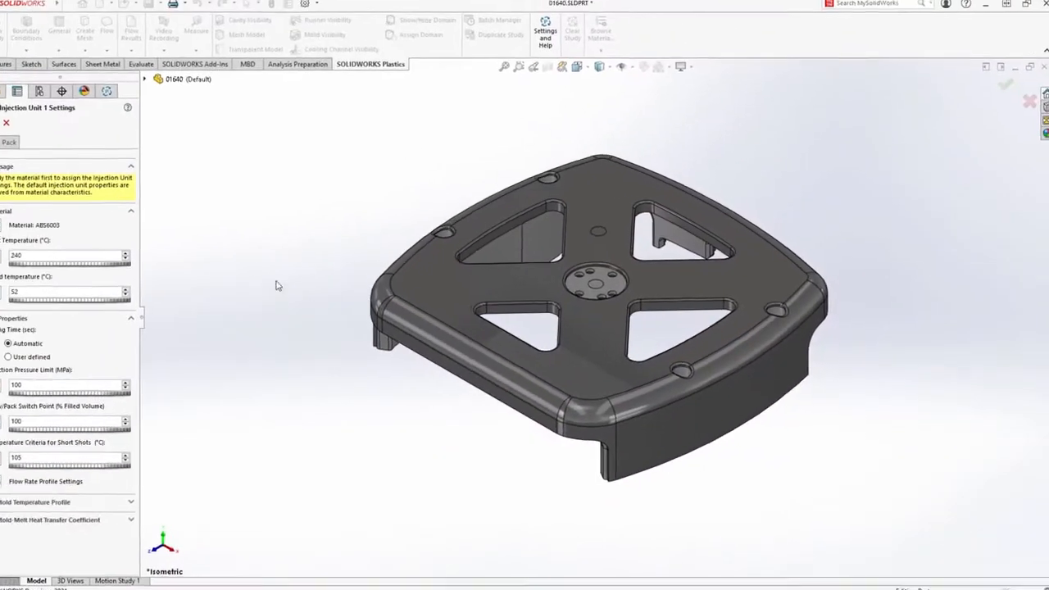
{"action": "right_click", "coordinate": [187, 200]}
{"action": "left_click", "coordinate": [209, 326]}
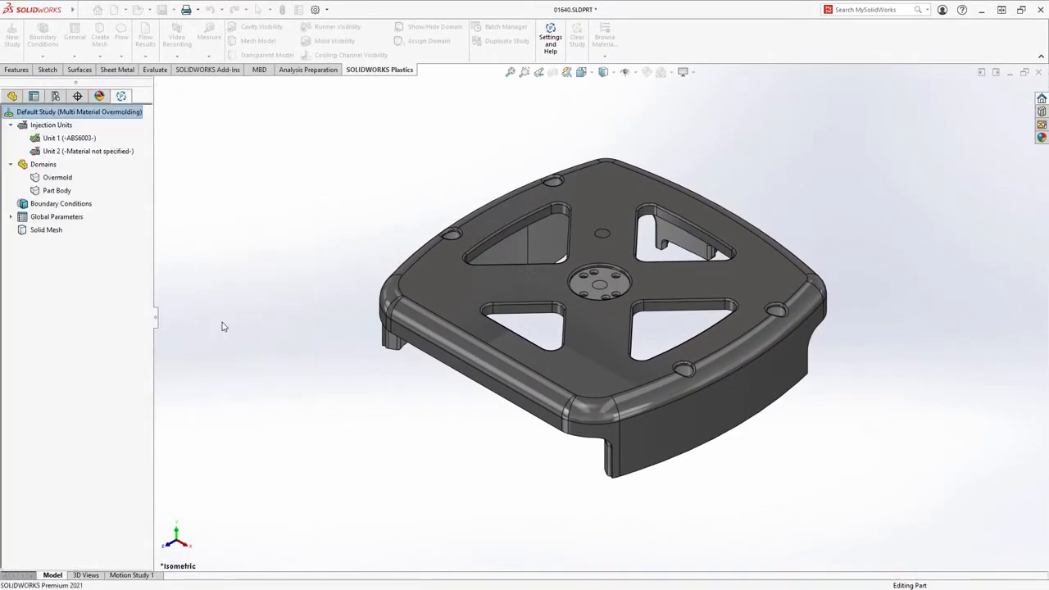
Step: Assign the recently used material ALLOD / ALLRUNA W 30 S 361 to injection unit 2 and accept the settings
{"action": "left_click", "coordinate": [78, 151]}
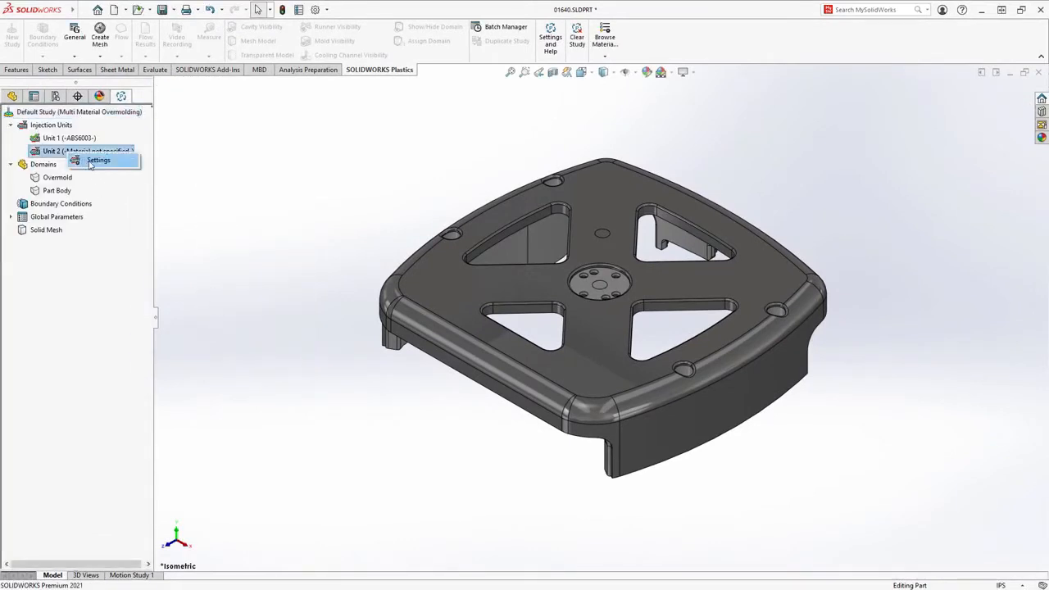
{"action": "left_click", "coordinate": [88, 161]}
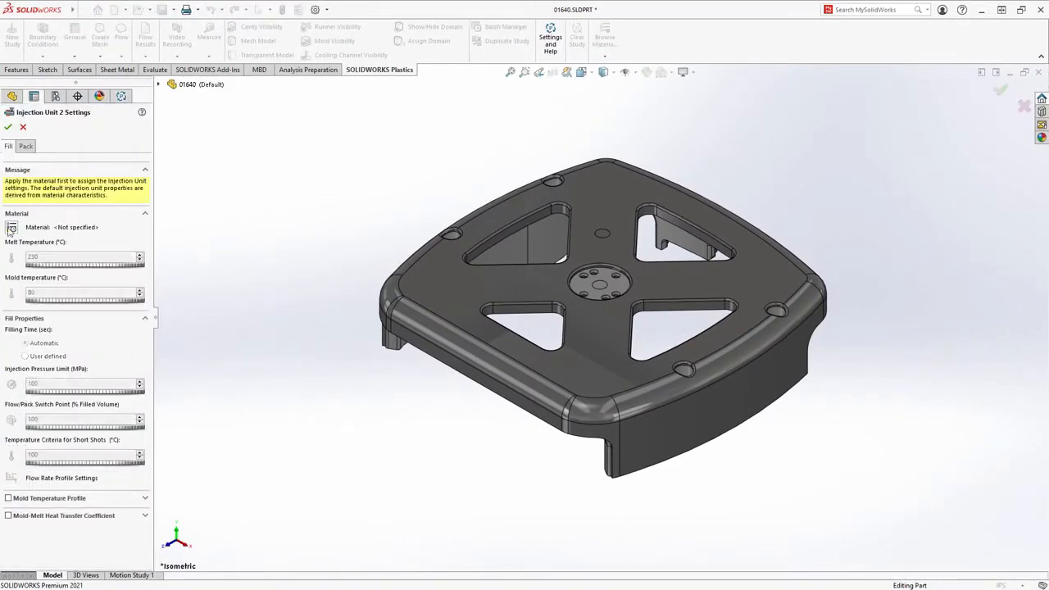
{"action": "left_click", "coordinate": [11, 229]}
{"action": "mouse_move", "coordinate": [49, 250]}
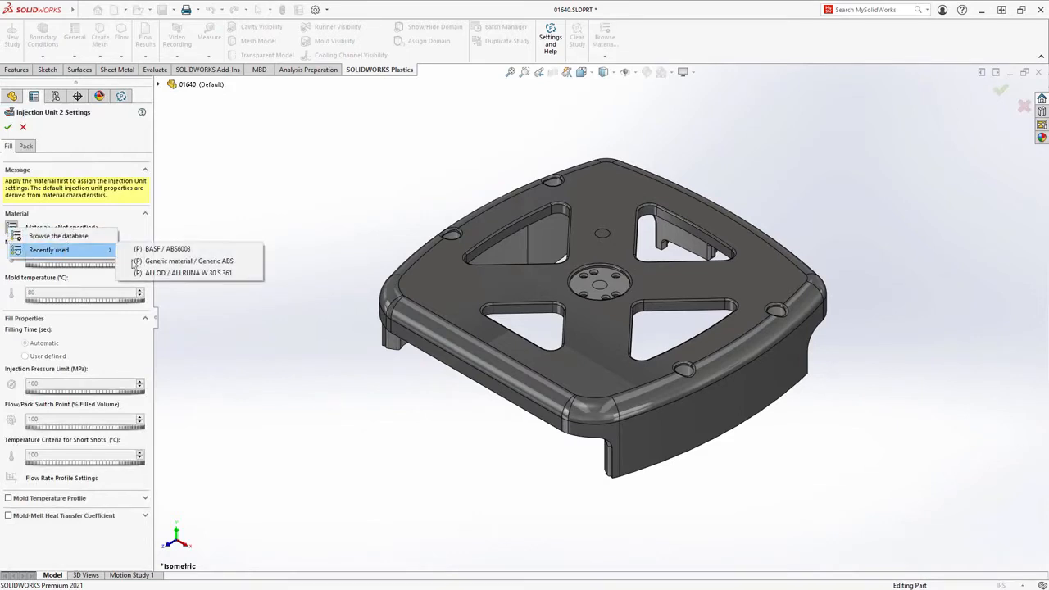
{"action": "left_click", "coordinate": [188, 273]}
{"action": "right_click", "coordinate": [176, 271]}
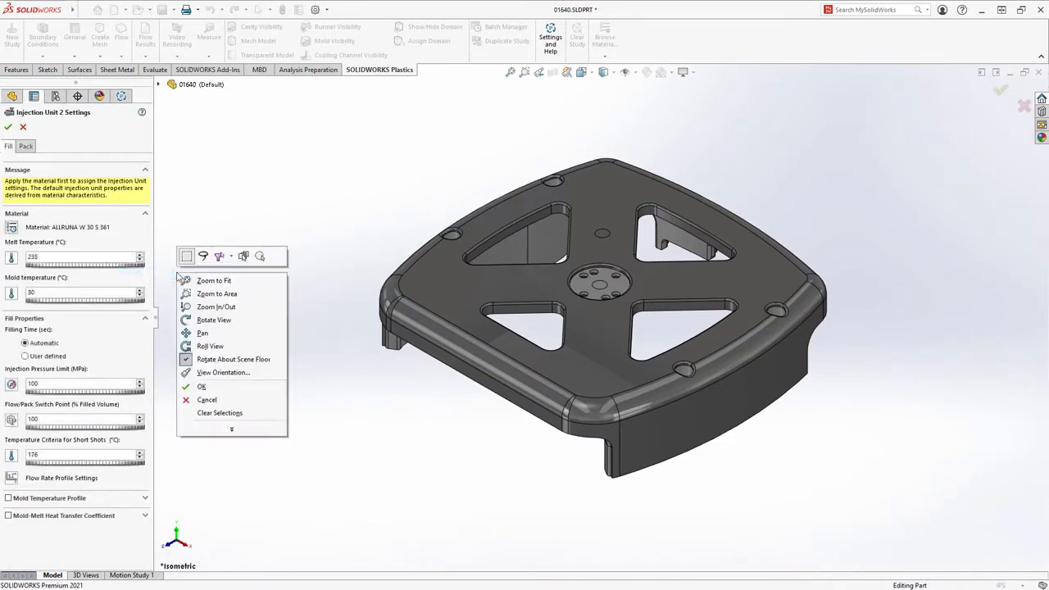
{"action": "left_click", "coordinate": [194, 388]}
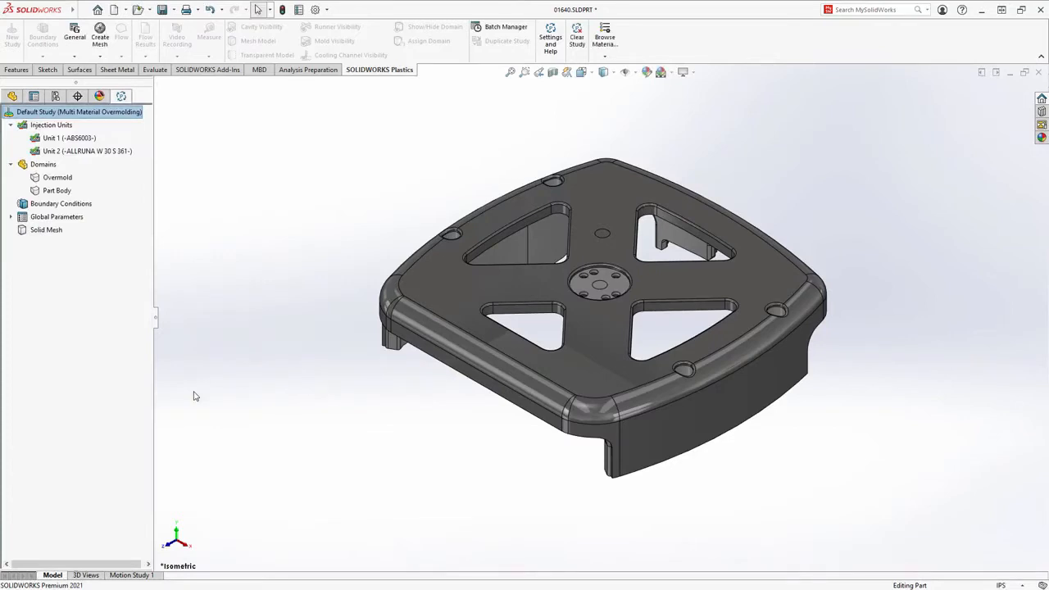
Step: Define the Part Body domain and the Overmold domain as cavities
{"action": "right_click", "coordinate": [54, 193]}
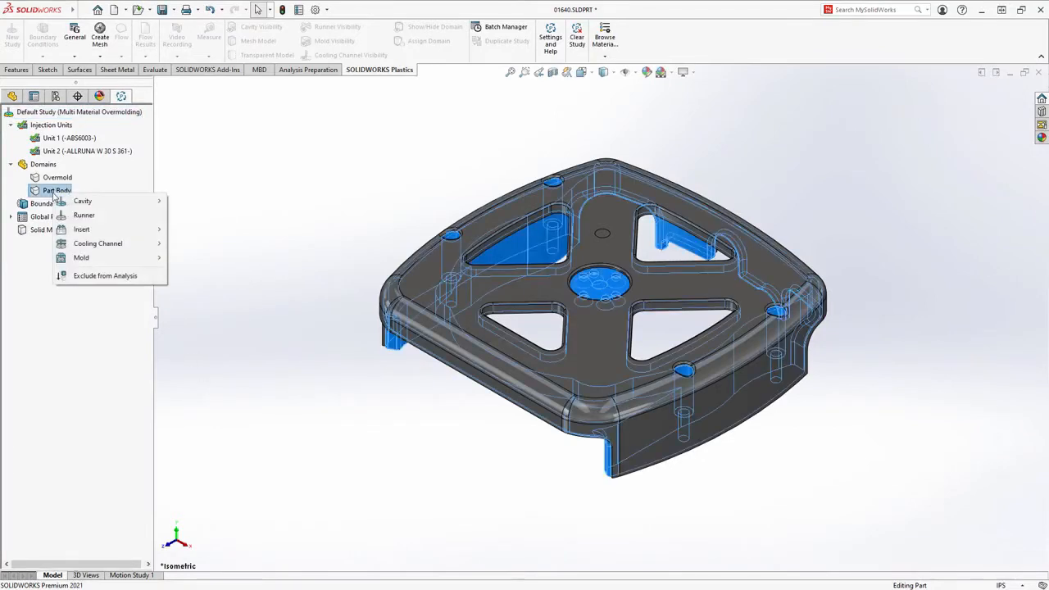
{"action": "mouse_move", "coordinate": [105, 203]}
{"action": "left_click", "coordinate": [193, 202]}
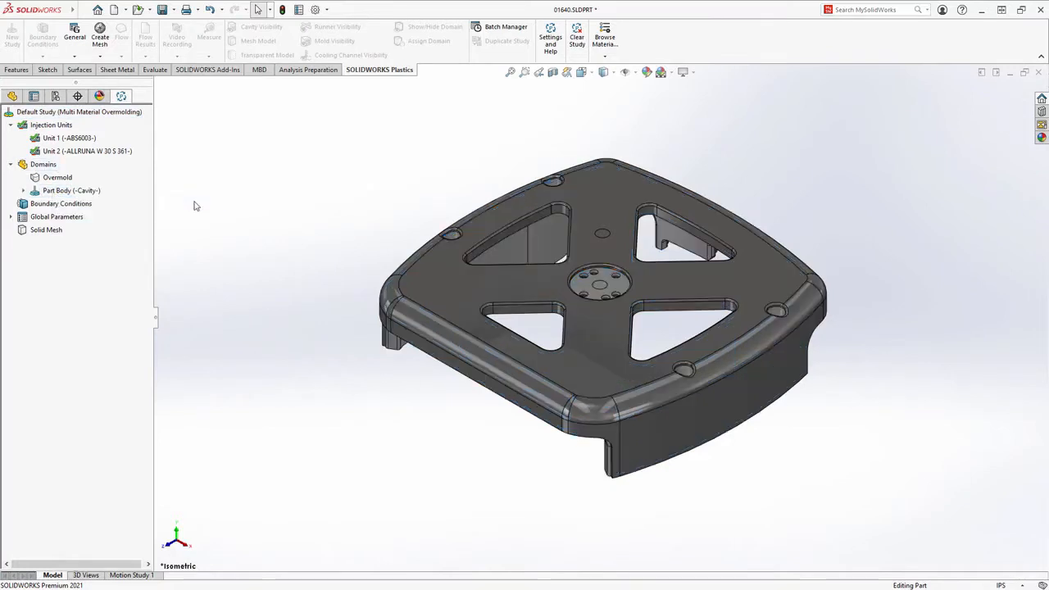
{"action": "right_click", "coordinate": [54, 179]}
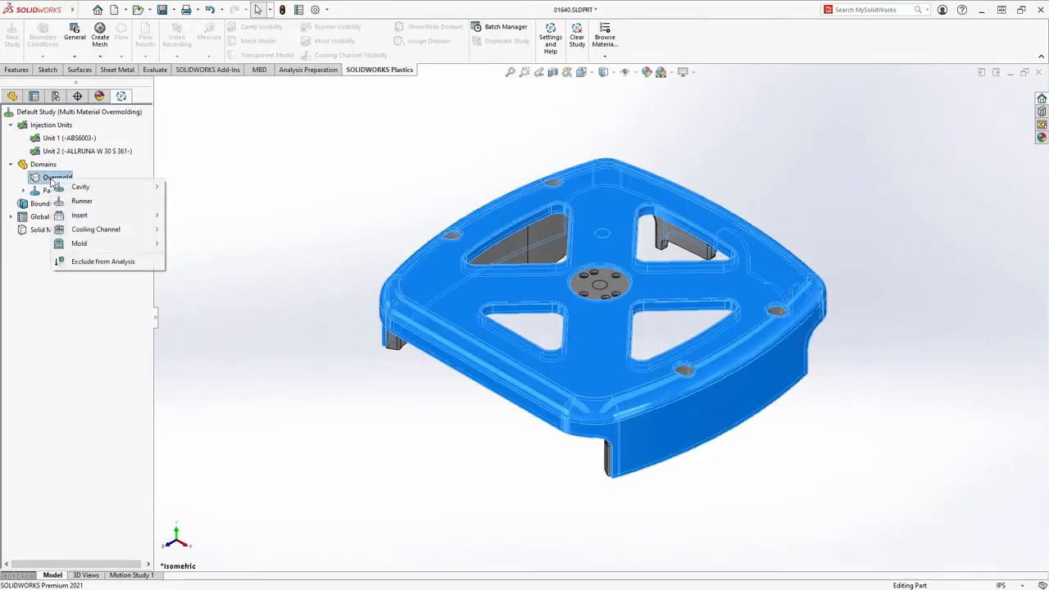
{"action": "mouse_move", "coordinate": [98, 186]}
{"action": "left_click", "coordinate": [187, 199]}
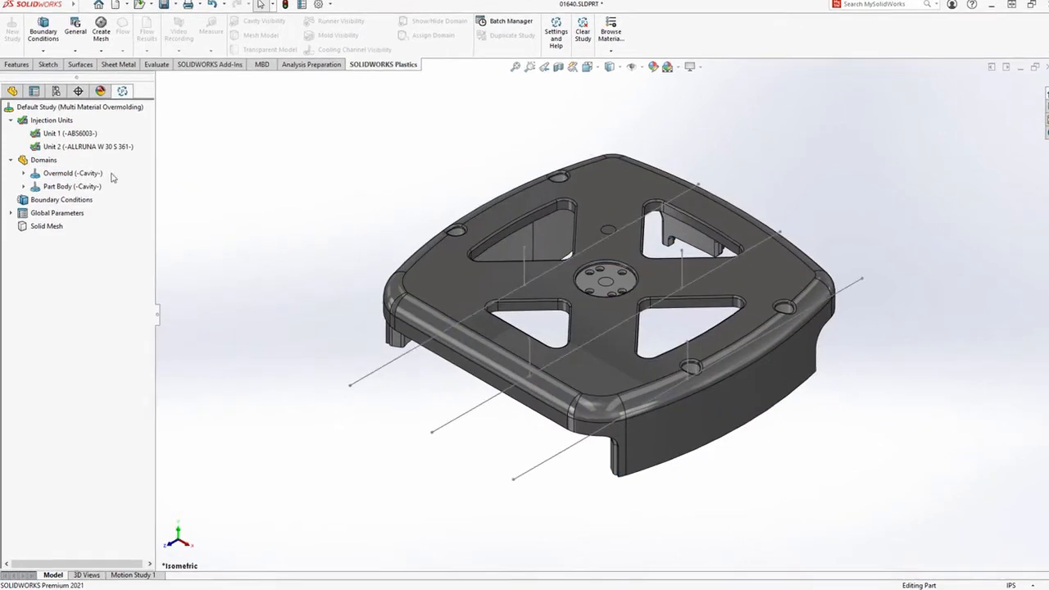
Step: Start a cooling channel definition and assign General channels of diameter 12 to the three long parallel sketch lines
{"action": "right_click", "coordinate": [57, 133]}
{"action": "left_click", "coordinate": [99, 155]}
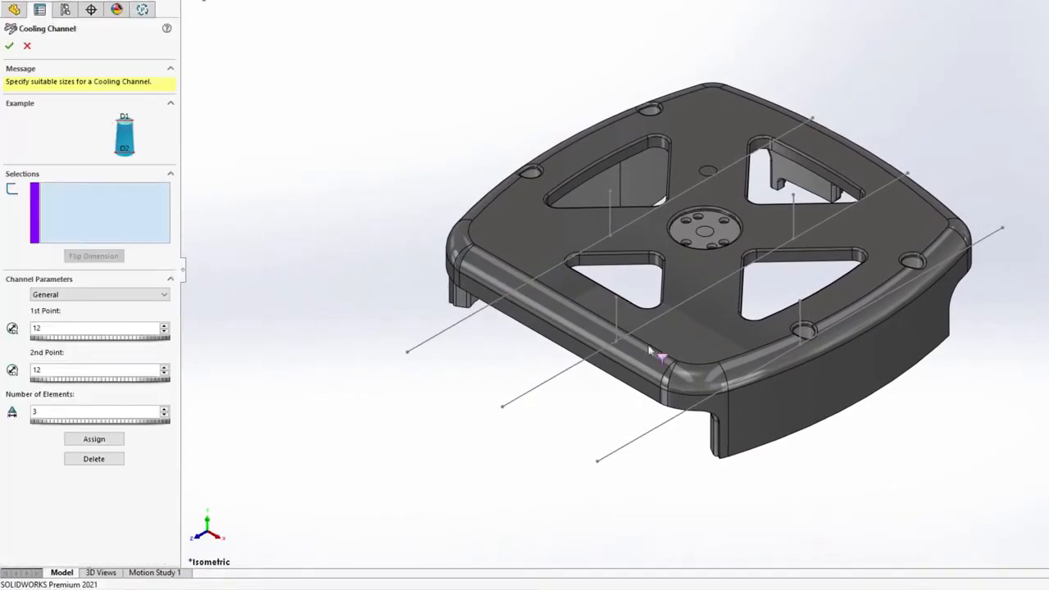
{"action": "left_click", "coordinate": [755, 373]}
{"action": "left_click", "coordinate": [823, 331]}
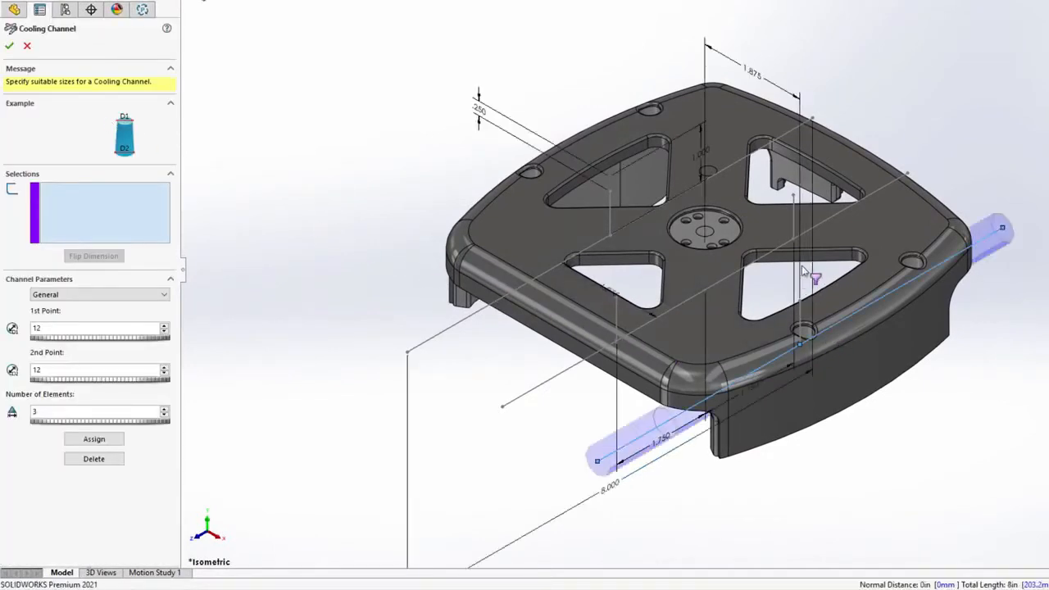
{"action": "left_click", "coordinate": [800, 235]}
{"action": "left_click", "coordinate": [760, 259]}
{"action": "left_click", "coordinate": [601, 356]}
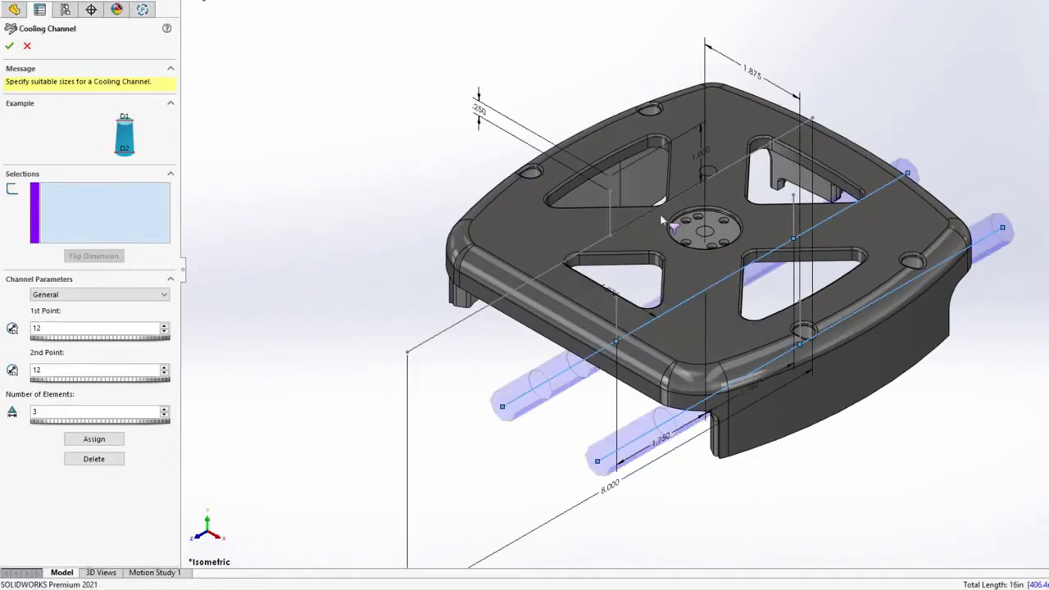
{"action": "left_click", "coordinate": [661, 205]}
{"action": "left_click", "coordinate": [569, 266]}
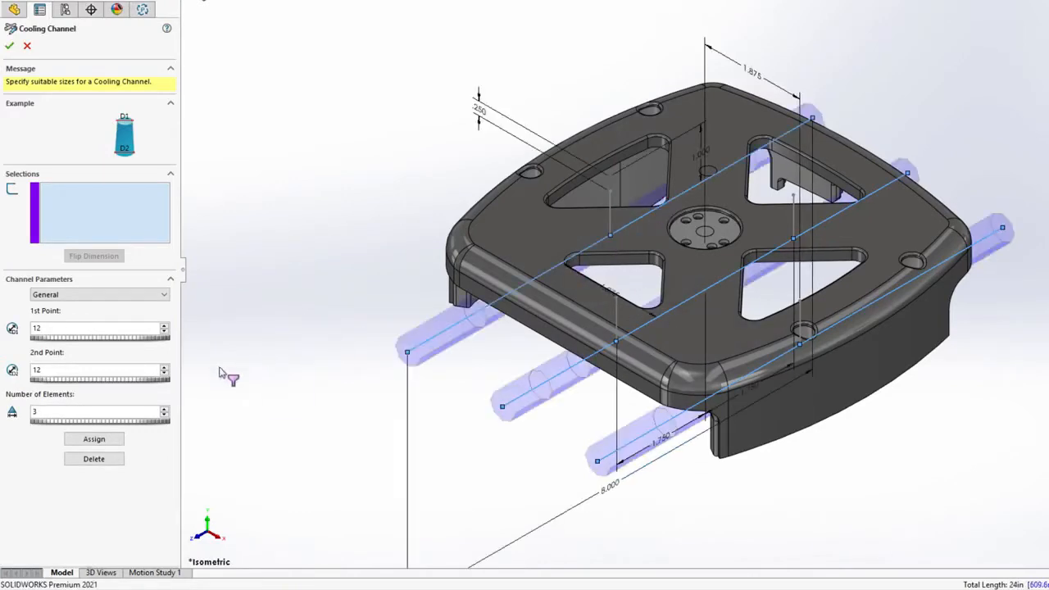
{"action": "left_click", "coordinate": [109, 440]}
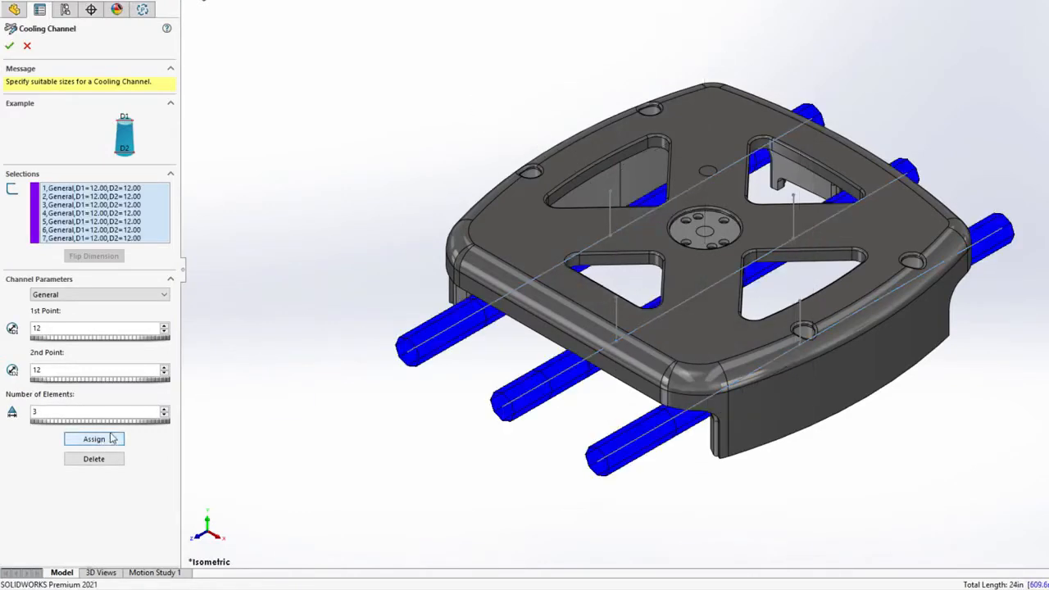
Step: Assign Baffle channels of diameter 10 to the two vertical sketch lines standing on the outer cooling lines
{"action": "left_click", "coordinate": [105, 295]}
{"action": "left_click", "coordinate": [99, 315]}
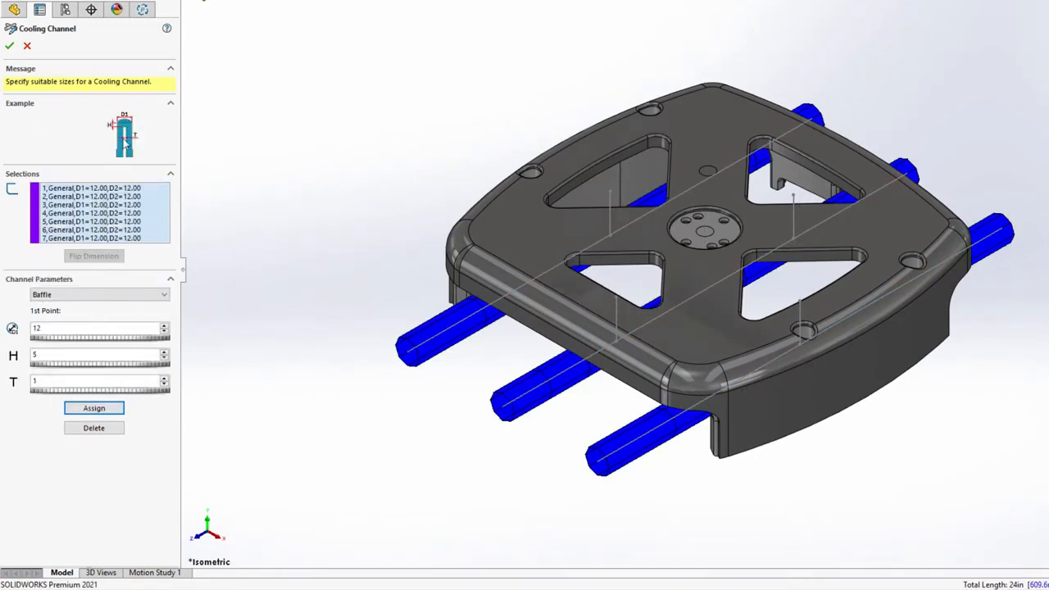
{"action": "key", "text": "BackSpace"}
{"action": "type", "text": "0"}
{"action": "key", "text": "Return"}
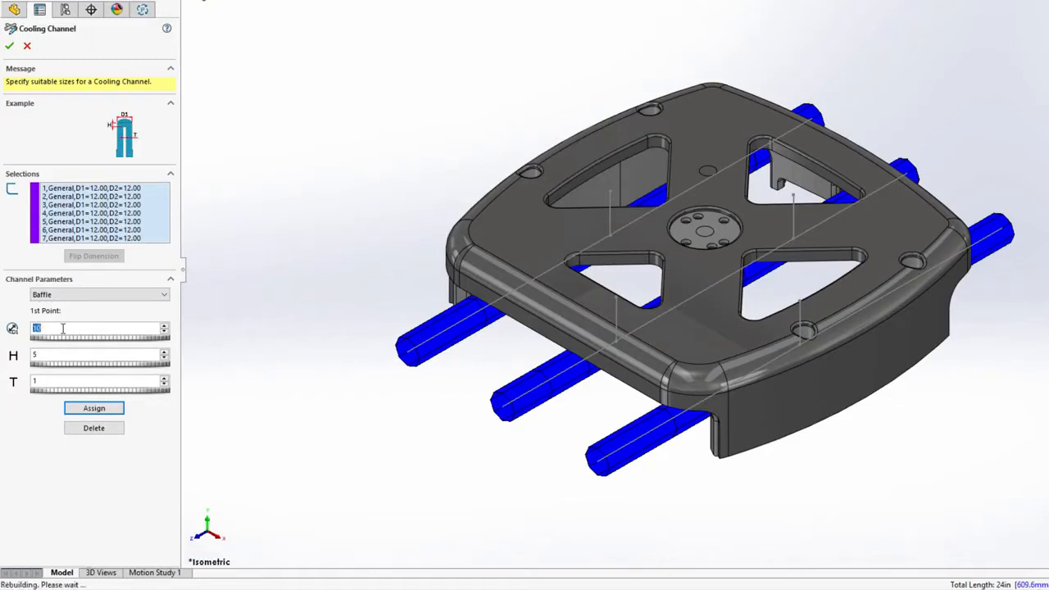
{"action": "left_click", "coordinate": [610, 194]}
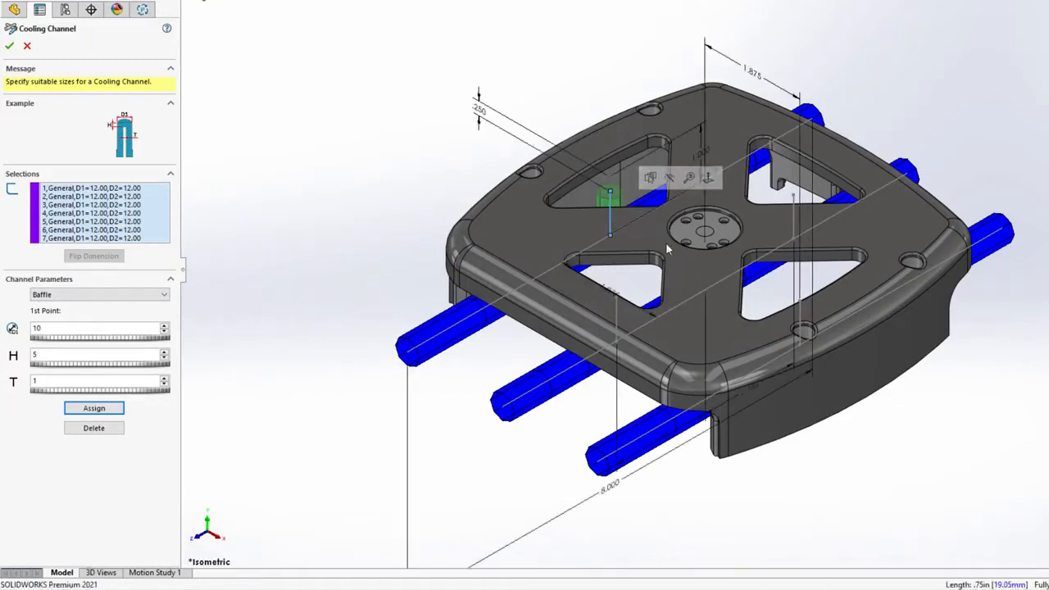
{"action": "left_click", "coordinate": [799, 316]}
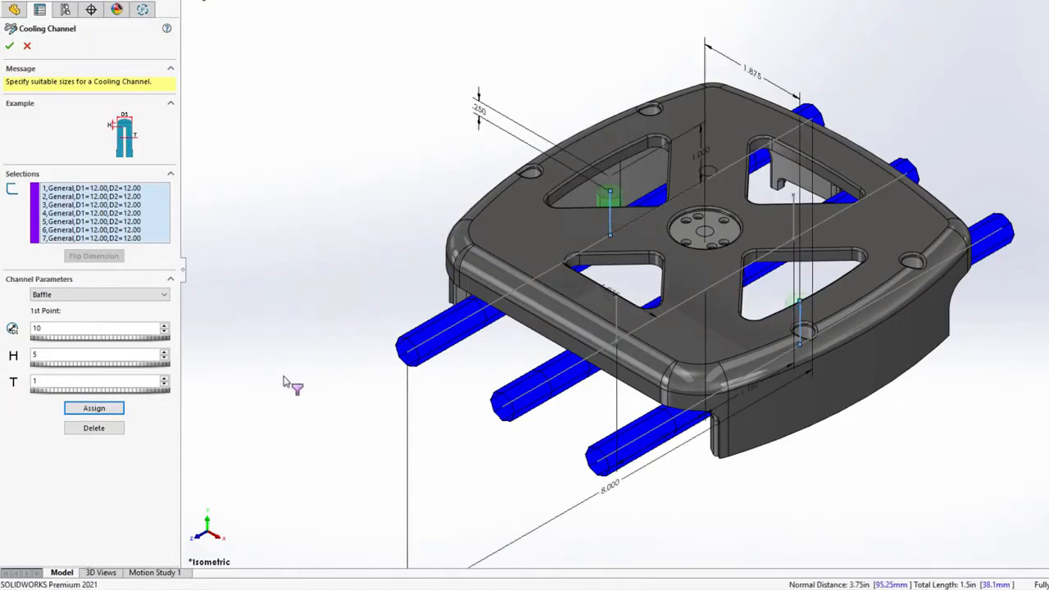
{"action": "left_click", "coordinate": [93, 409]}
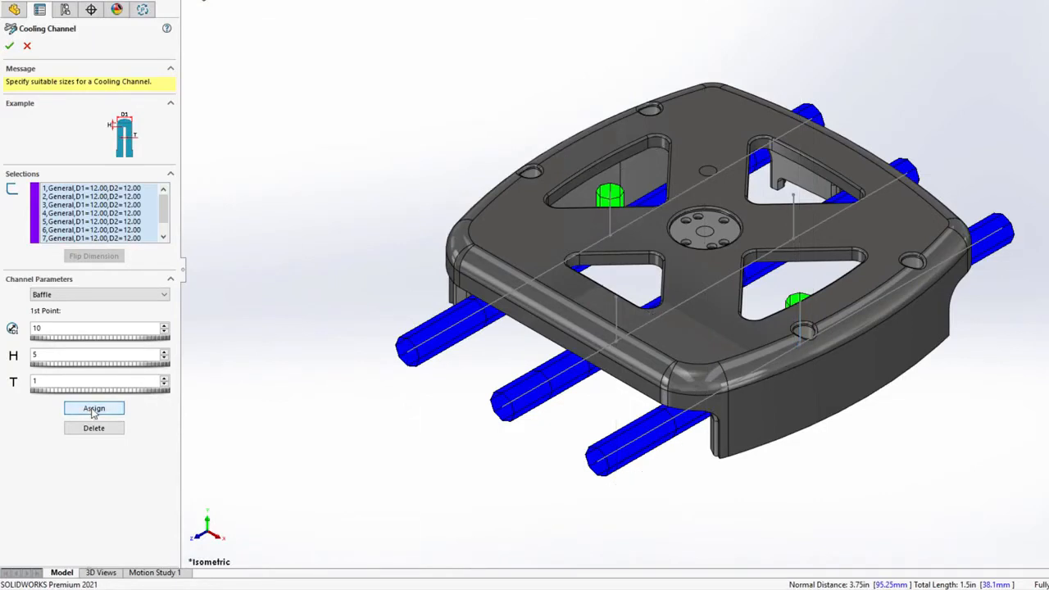
Step: Assign Bubbler channels with inner diameter 6 to the two vertical sketch lines on the middle cooling line and accept the channels
{"action": "left_click", "coordinate": [95, 295]}
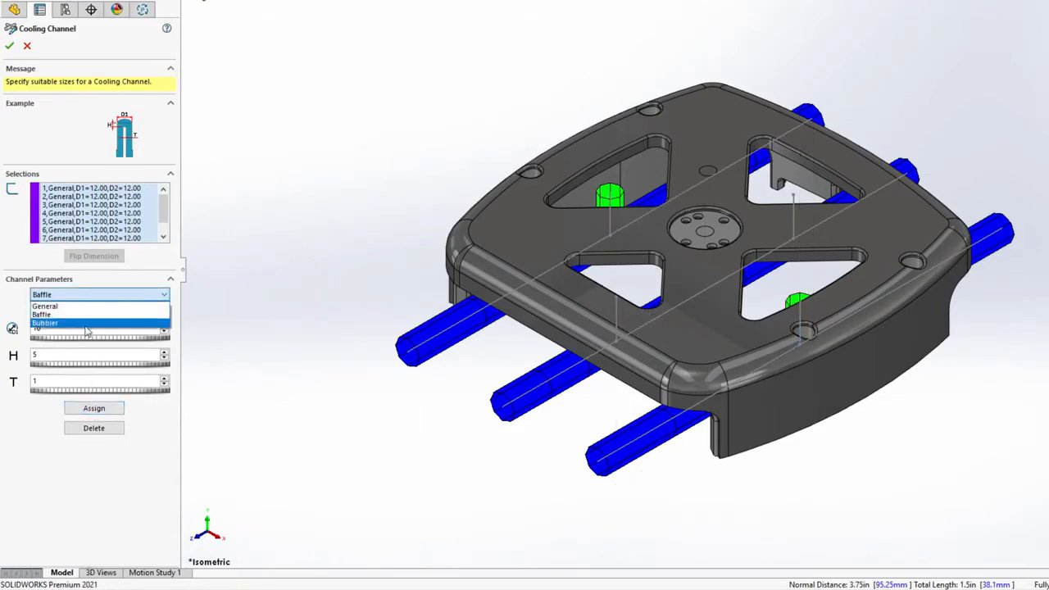
{"action": "left_click", "coordinate": [87, 322]}
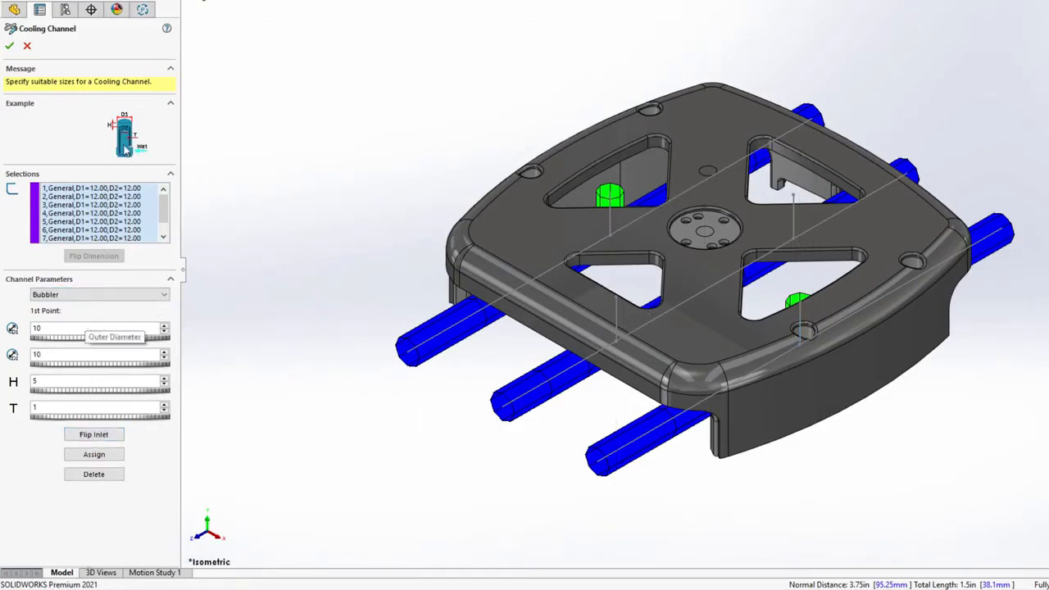
{"action": "double_click", "coordinate": [56, 354]}
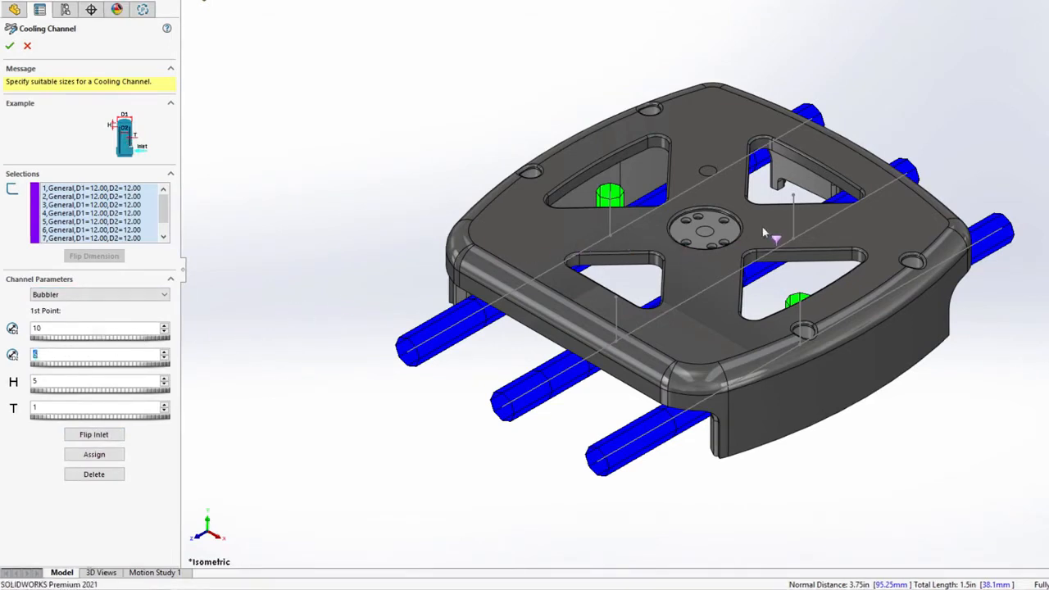
{"action": "left_click", "coordinate": [794, 227]}
{"action": "left_click", "coordinate": [615, 316]}
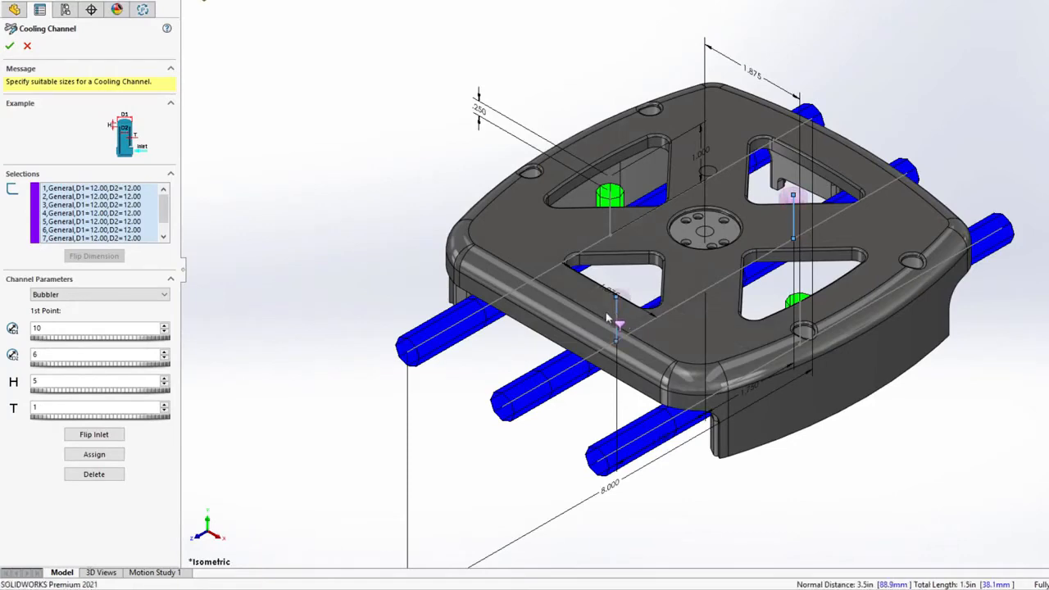
{"action": "left_click", "coordinate": [96, 455]}
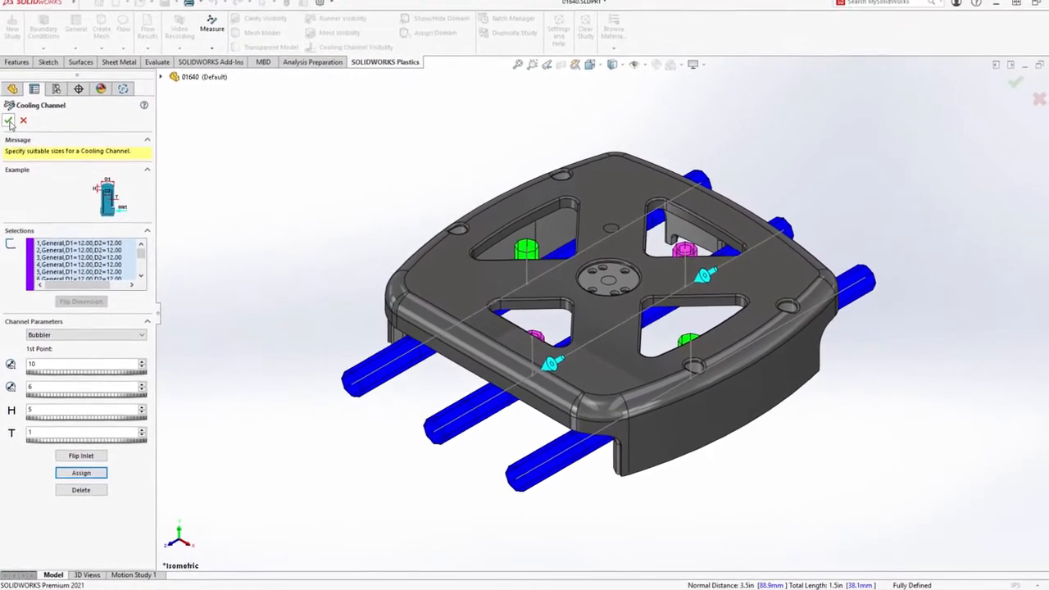
{"action": "left_click", "coordinate": [9, 70]}
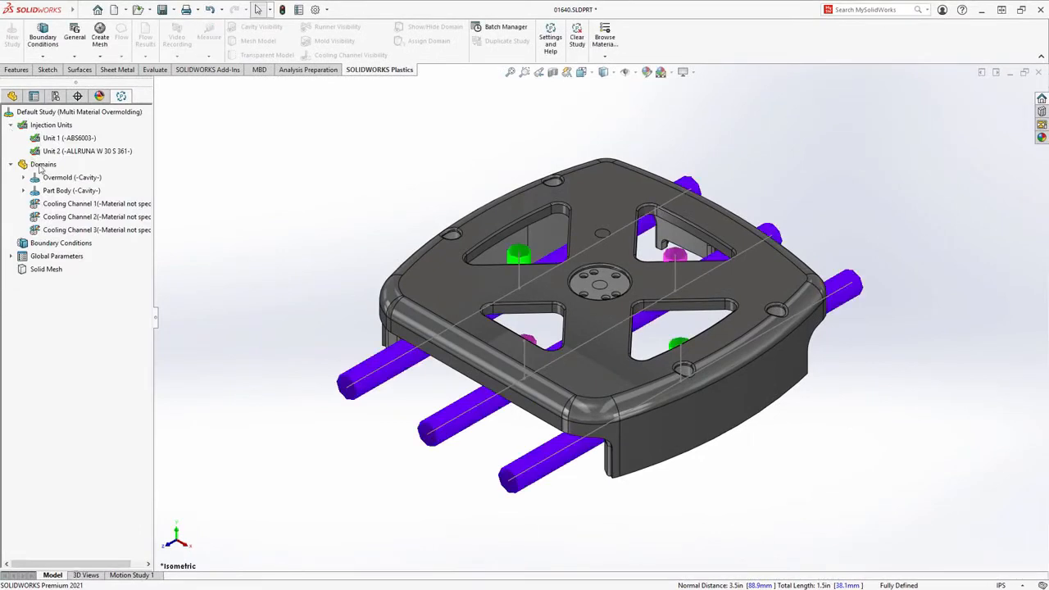
Step: Start a virtual mold around the part and resize its bounding box to about 93 mm in X, 43 mm in Y and 115 mm in Z
{"action": "right_click", "coordinate": [40, 166]}
{"action": "left_click", "coordinate": [59, 202]}
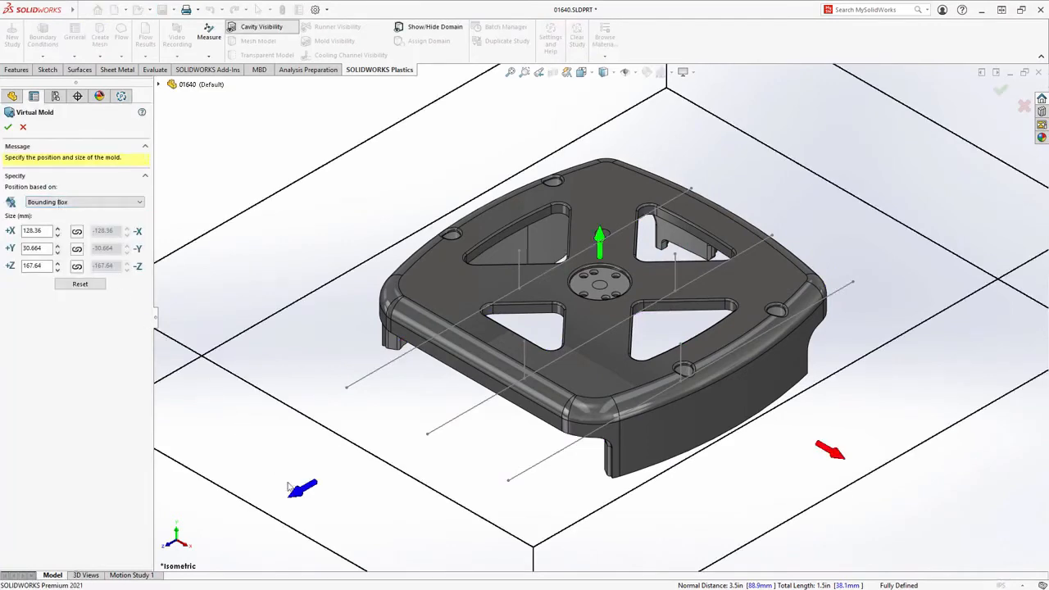
{"action": "left_click_drag", "start_coordinate": [301, 488], "coordinate": [390, 450]}
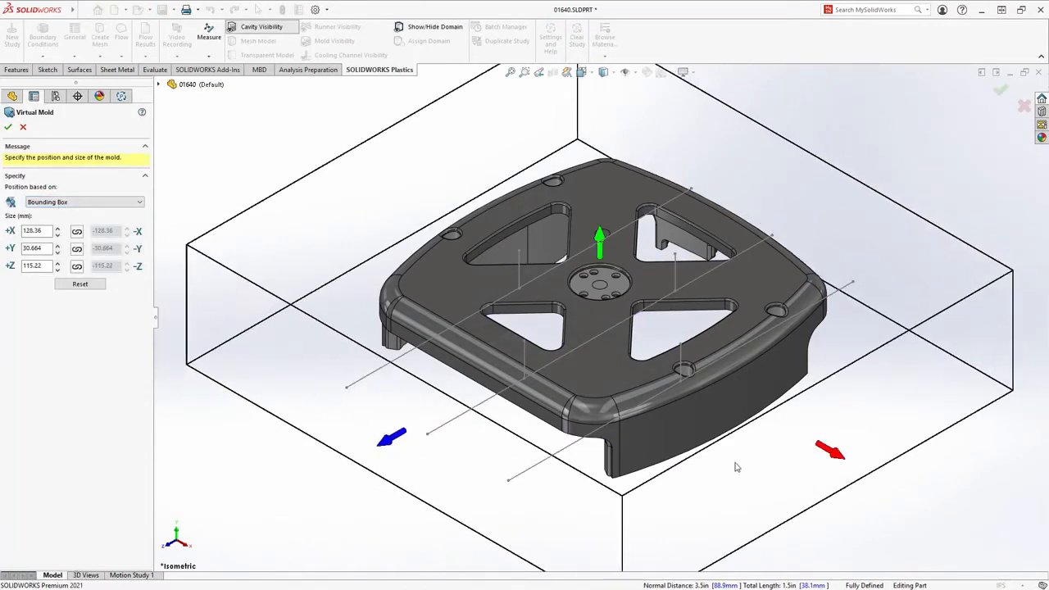
{"action": "left_click_drag", "start_coordinate": [840, 459], "coordinate": [782, 425]}
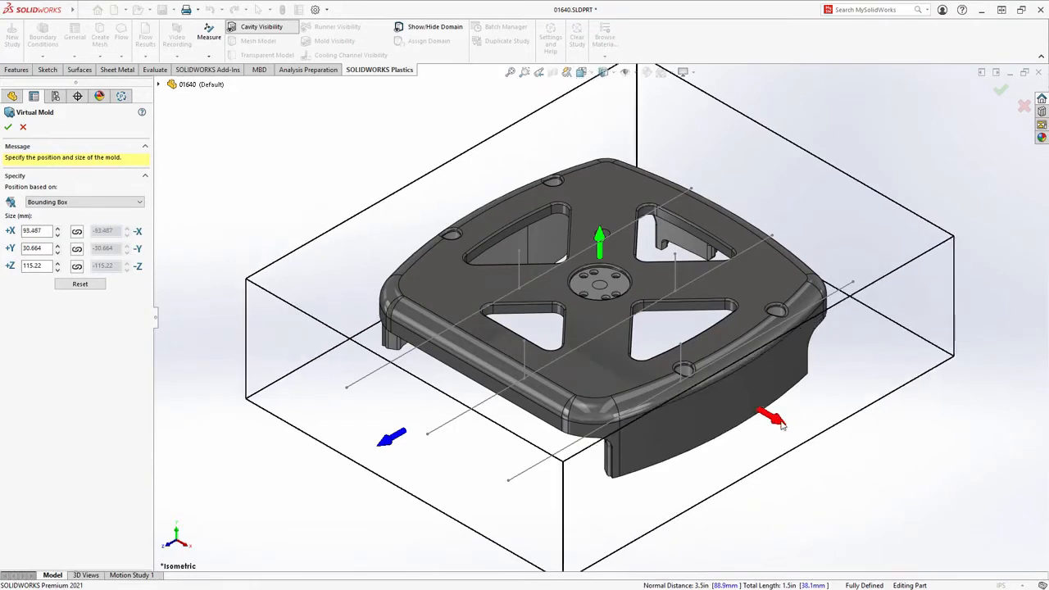
{"action": "left_click_drag", "start_coordinate": [601, 238], "coordinate": [601, 215]}
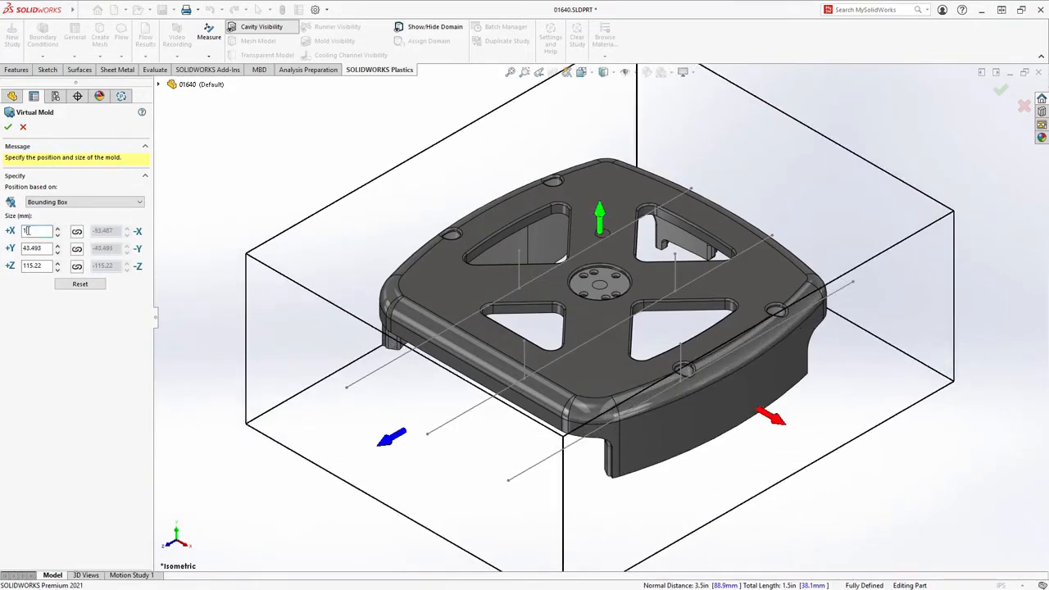
Step: Set the virtual mold size to 110 mm in X, 45 mm in Y and 125 mm in Z and accept the mold
{"action": "key", "text": "Tab"}
{"action": "type", "text": "45"}
{"action": "key", "text": "Tab"}
{"action": "type", "text": "125"}
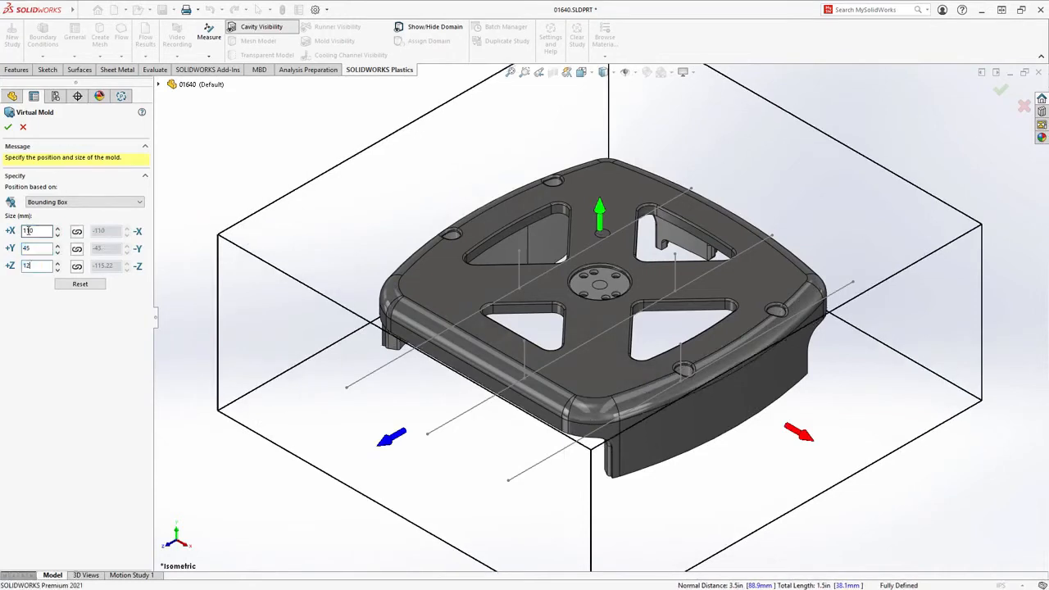
{"action": "key", "text": "Tab"}
{"action": "left_click", "coordinate": [9, 128]}
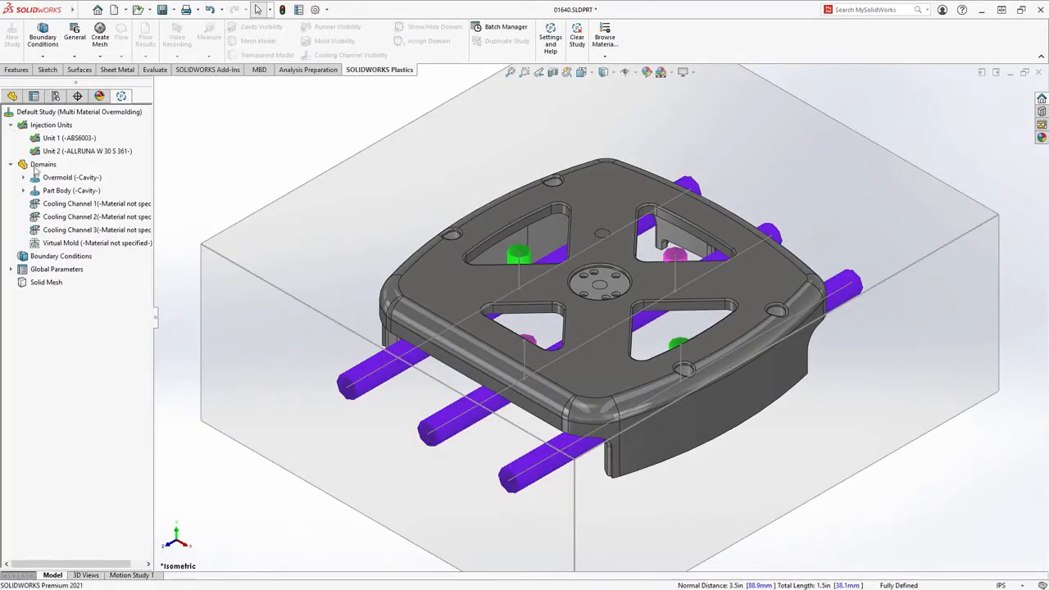
Step: Assign Water as the coolant to all three cooling channels
{"action": "left_click", "coordinate": [65, 203]}
{"action": "left_click", "coordinate": [65, 216], "text": "ctrl"}
{"action": "left_click", "coordinate": [66, 229], "text": "ctrl"}
{"action": "right_click", "coordinate": [65, 229]}
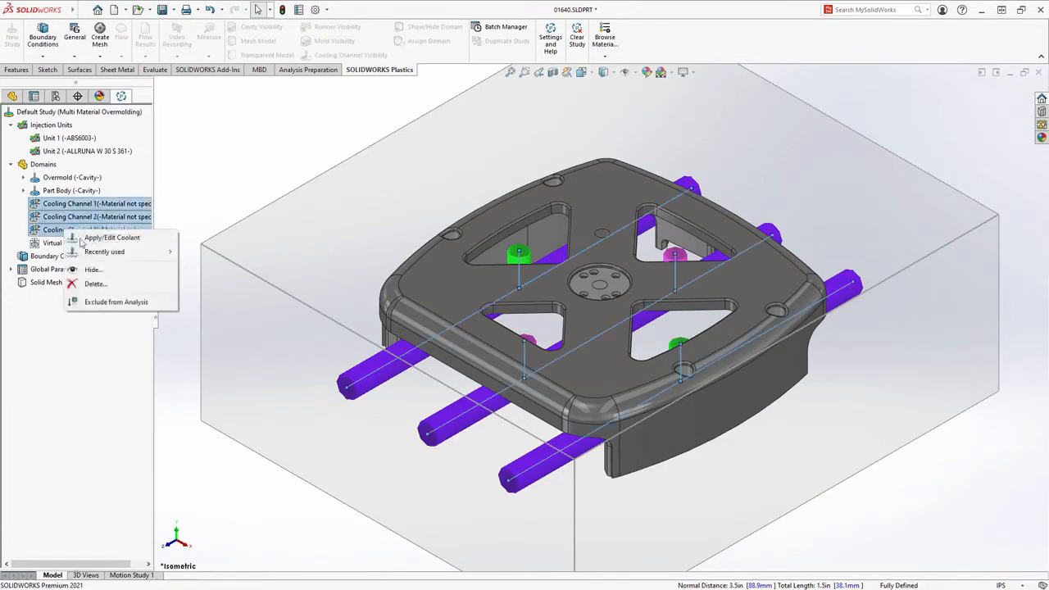
{"action": "left_click", "coordinate": [189, 251]}
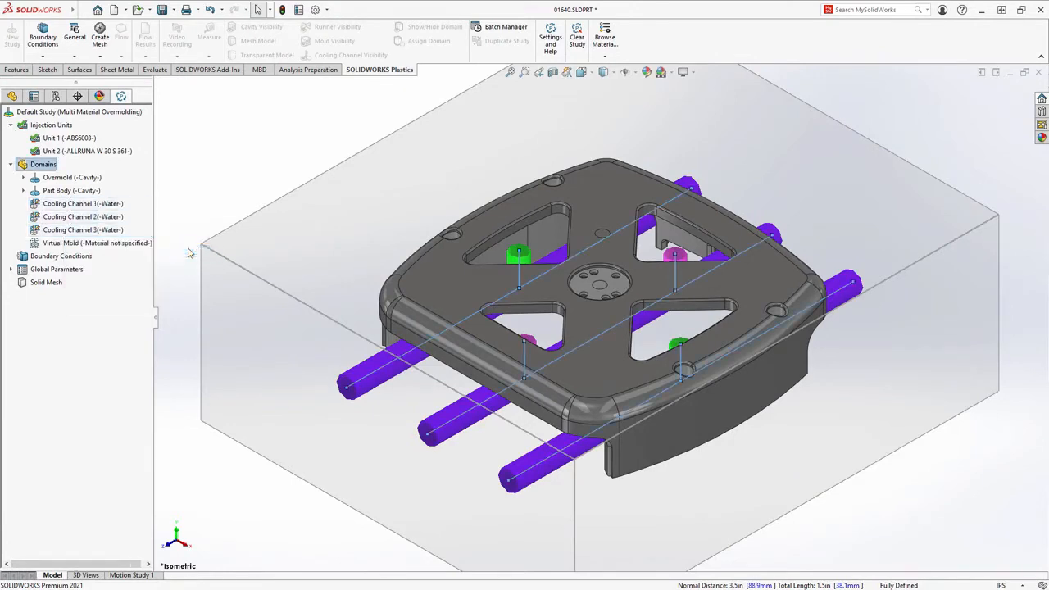
Step: Assign the metal Steel - 420SS to the virtual mold
{"action": "right_click", "coordinate": [75, 244]}
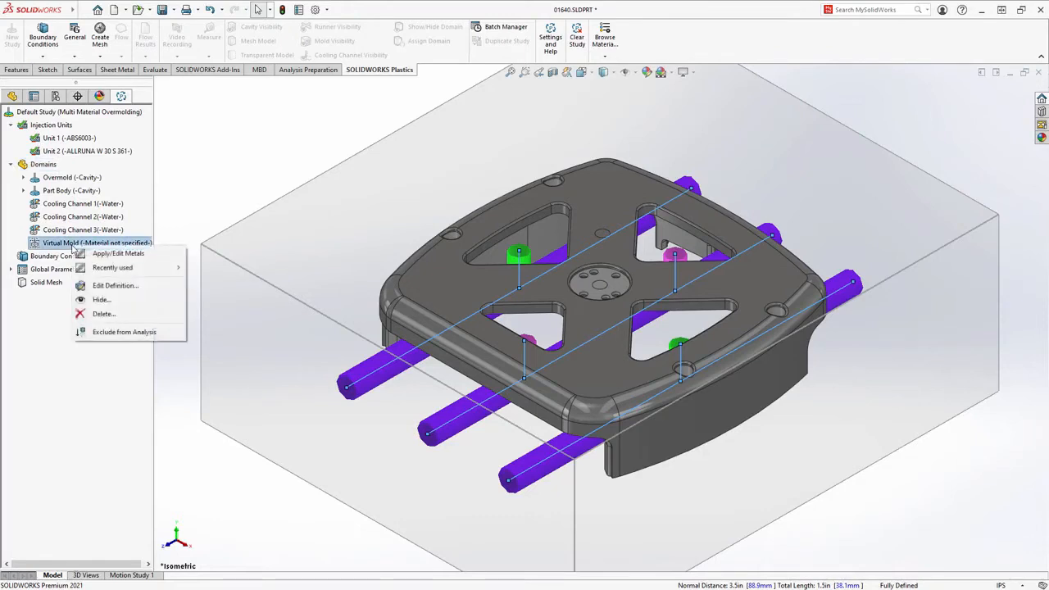
{"action": "mouse_move", "coordinate": [164, 269]}
{"action": "left_click", "coordinate": [211, 265]}
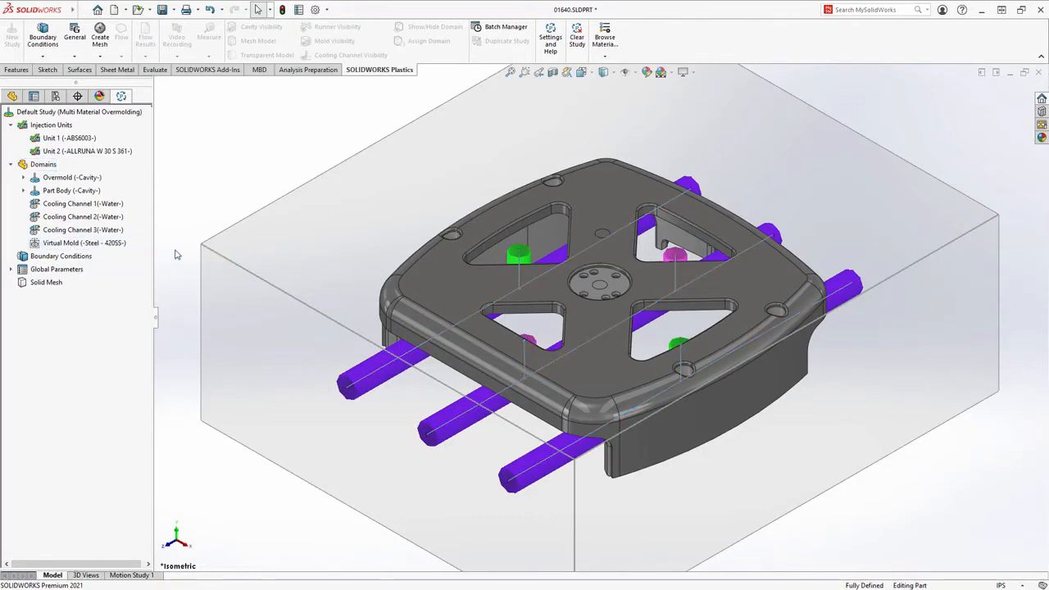
Step: Add two injection locations, one on the part's central circular face and one on the small circular face behind it
{"action": "right_click", "coordinate": [58, 262]}
{"action": "left_click", "coordinate": [100, 270]}
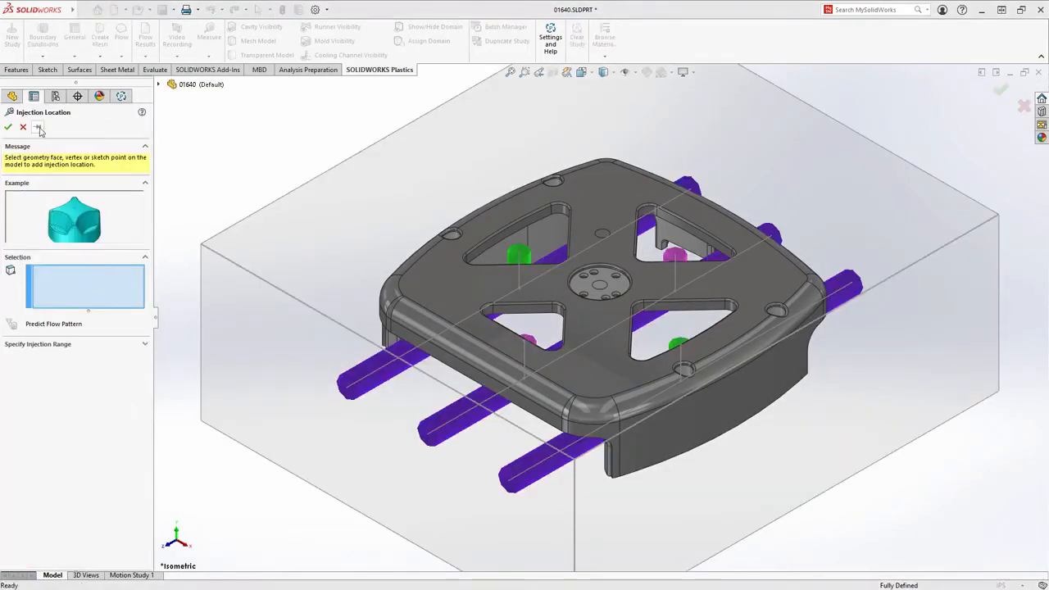
{"action": "left_click", "coordinate": [38, 127]}
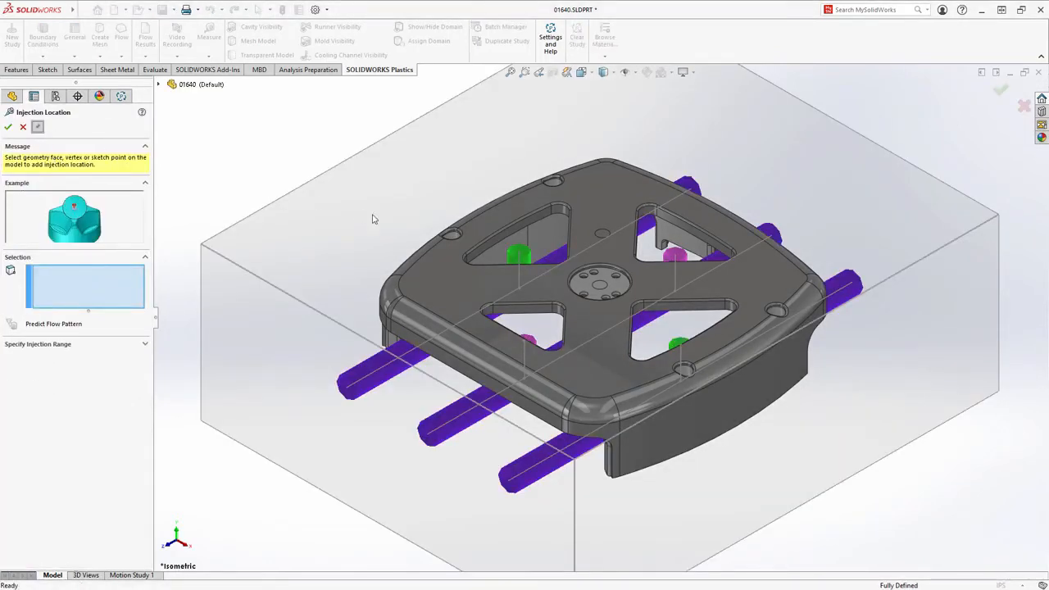
{"action": "left_click", "coordinate": [598, 291]}
{"action": "right_click", "coordinate": [390, 196]}
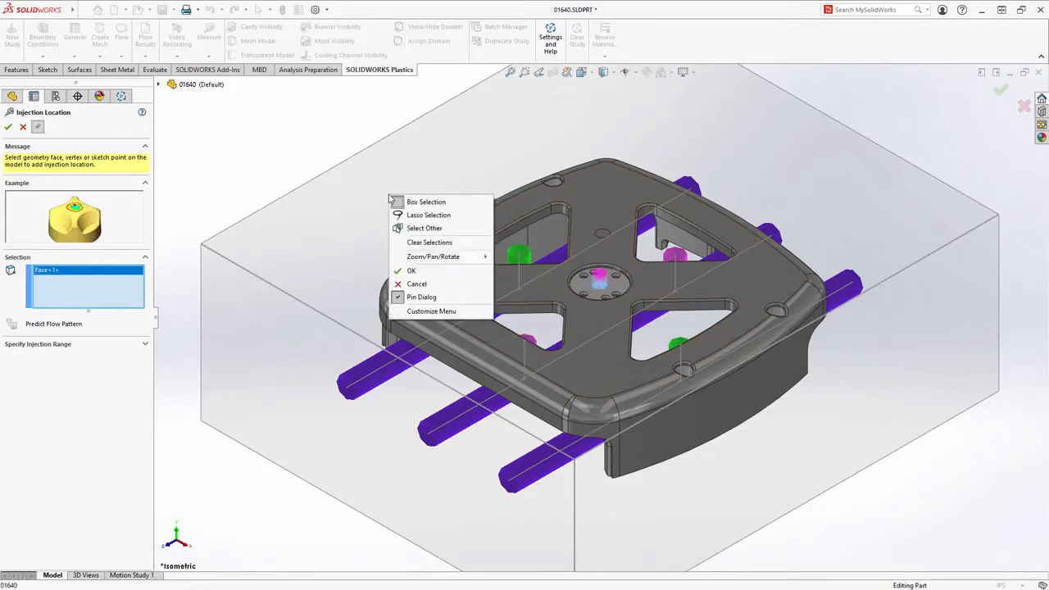
{"action": "left_click", "coordinate": [414, 270]}
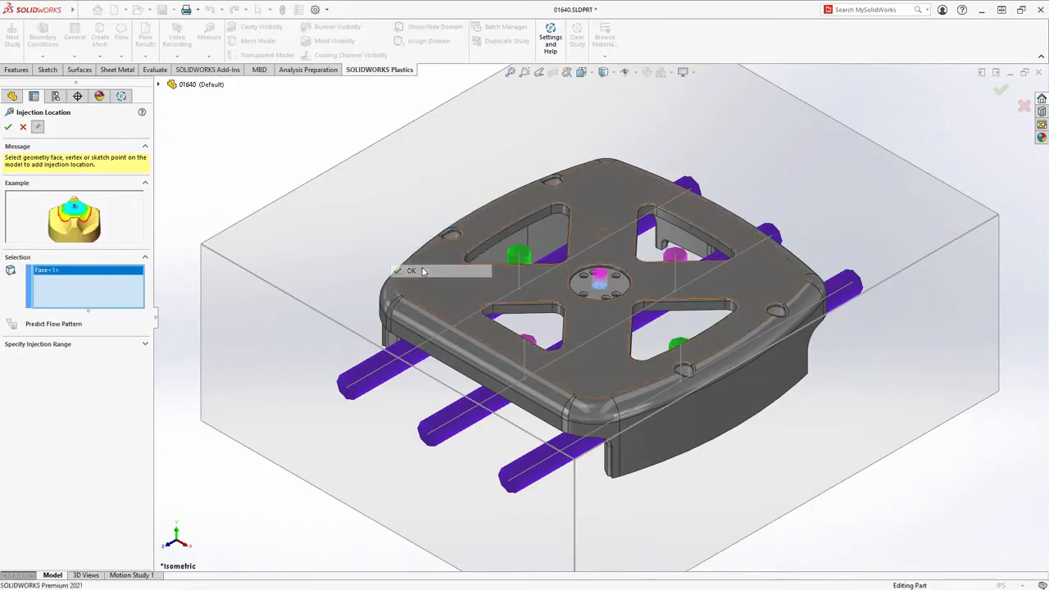
{"action": "left_click", "coordinate": [601, 236]}
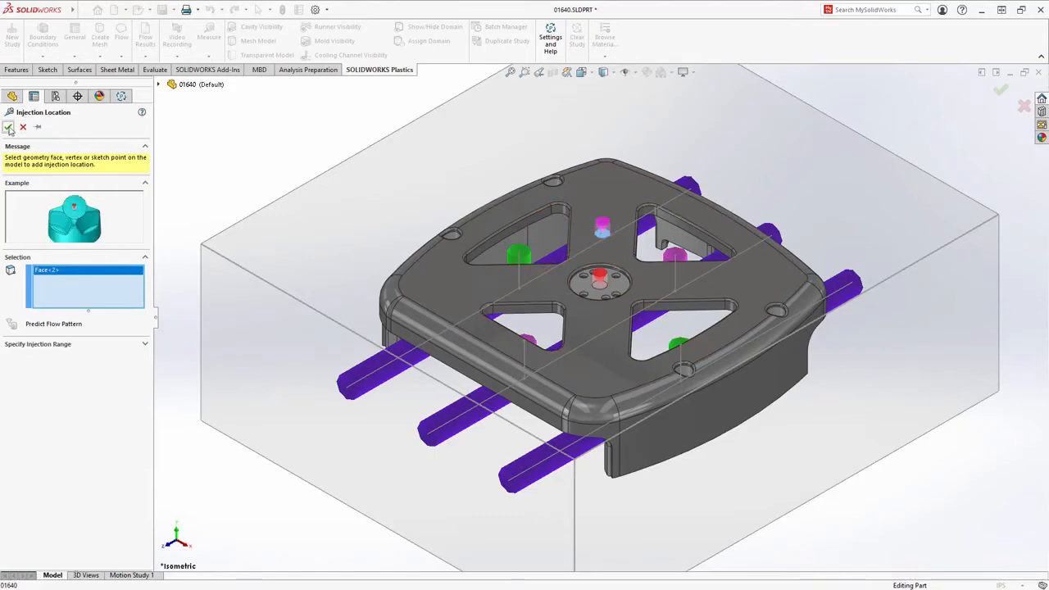
{"action": "left_click", "coordinate": [8, 128]}
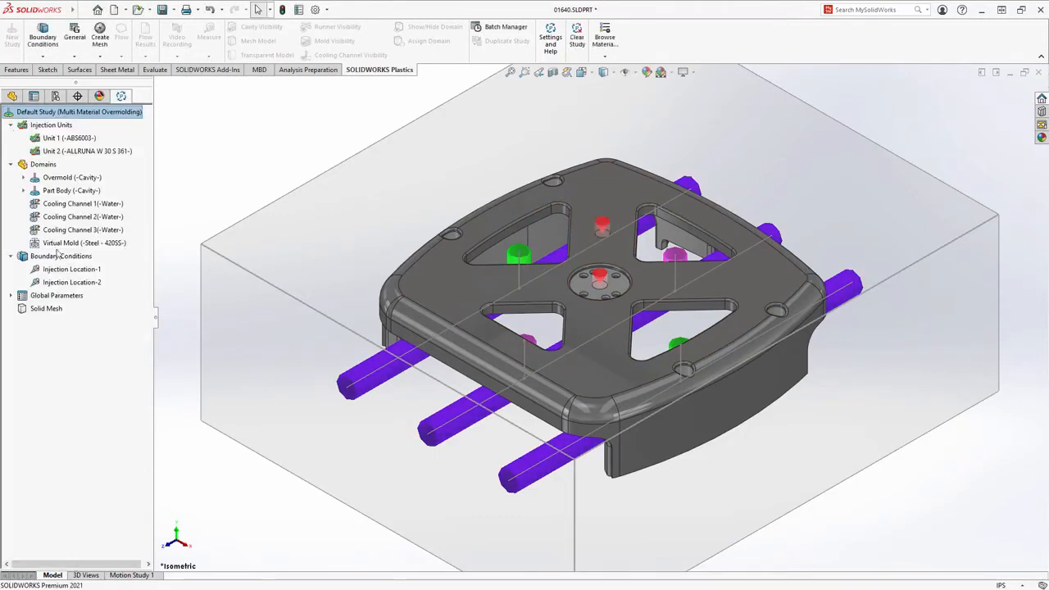
Step: Define coolant inputs for the three cooling channels, with inlets at their front endpoints and outlets at the opposite endpoints
{"action": "right_click", "coordinate": [59, 256]}
{"action": "left_click", "coordinate": [91, 362]}
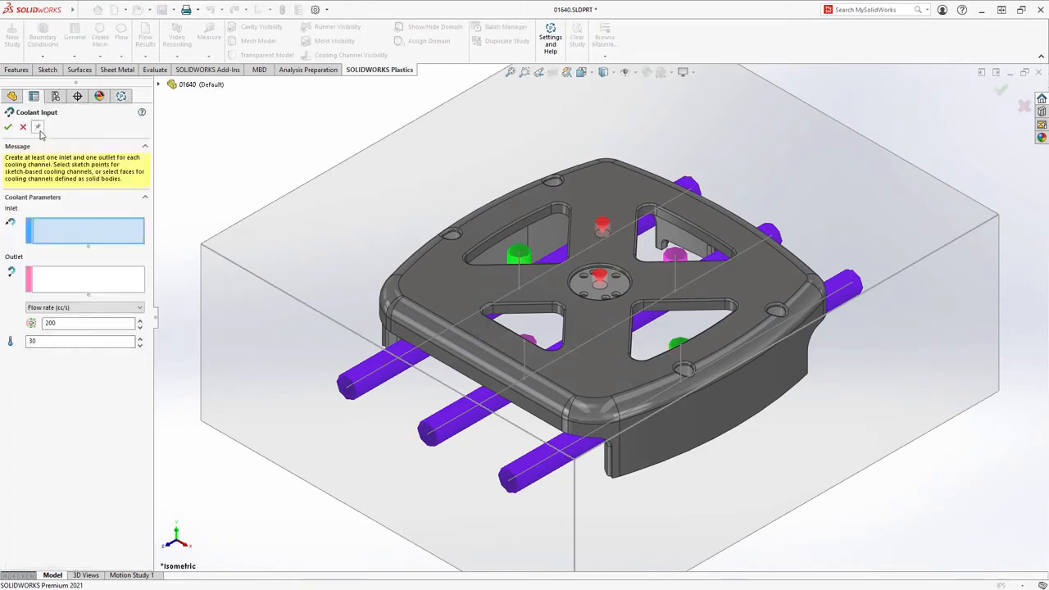
{"action": "left_click", "coordinate": [37, 127]}
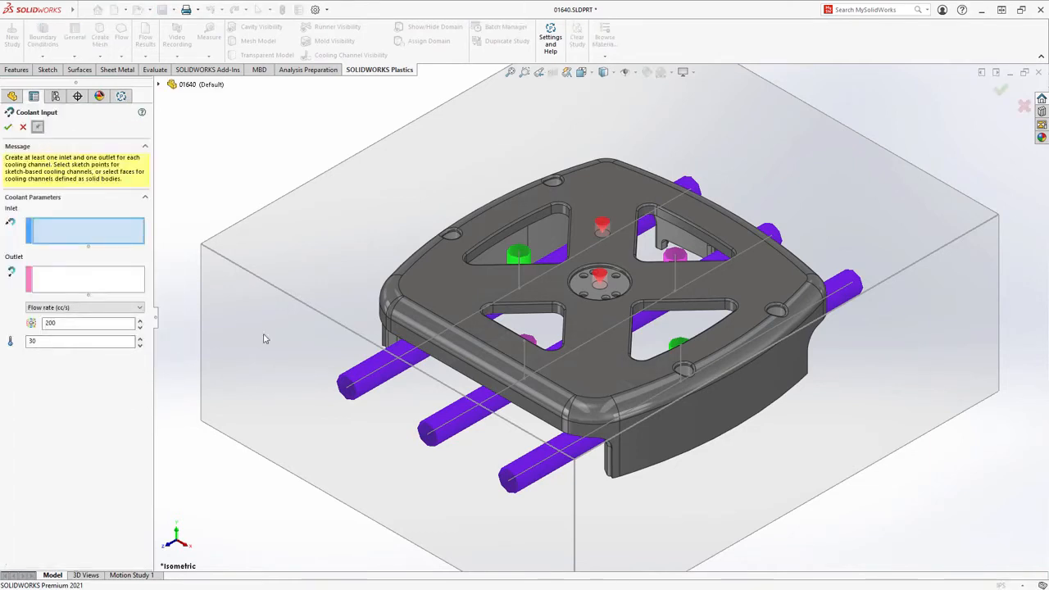
{"action": "left_click", "coordinate": [508, 485]}
{"action": "left_click", "coordinate": [856, 287]}
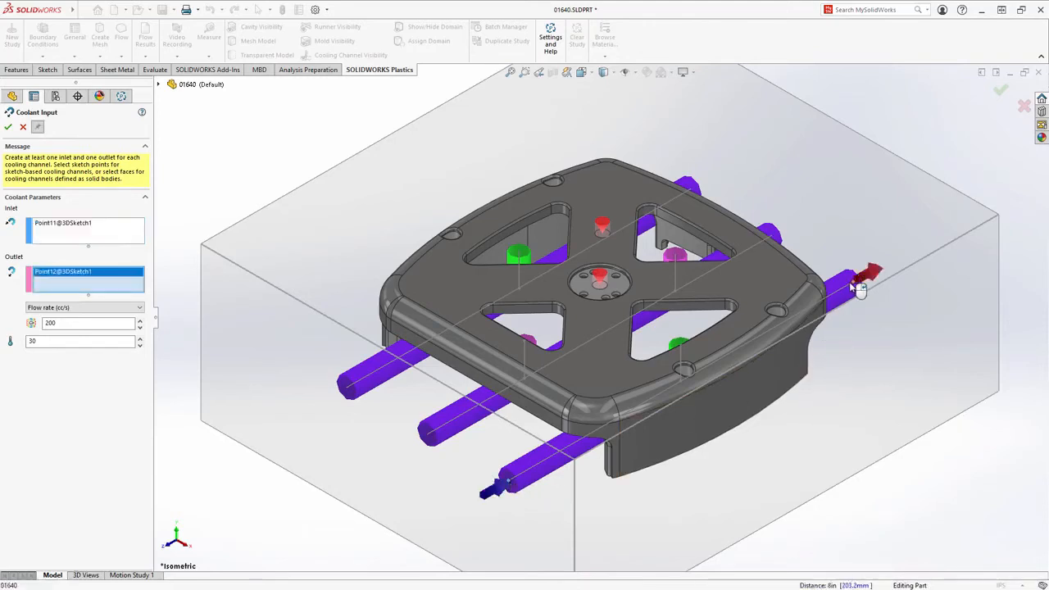
{"action": "left_click", "coordinate": [784, 237]}
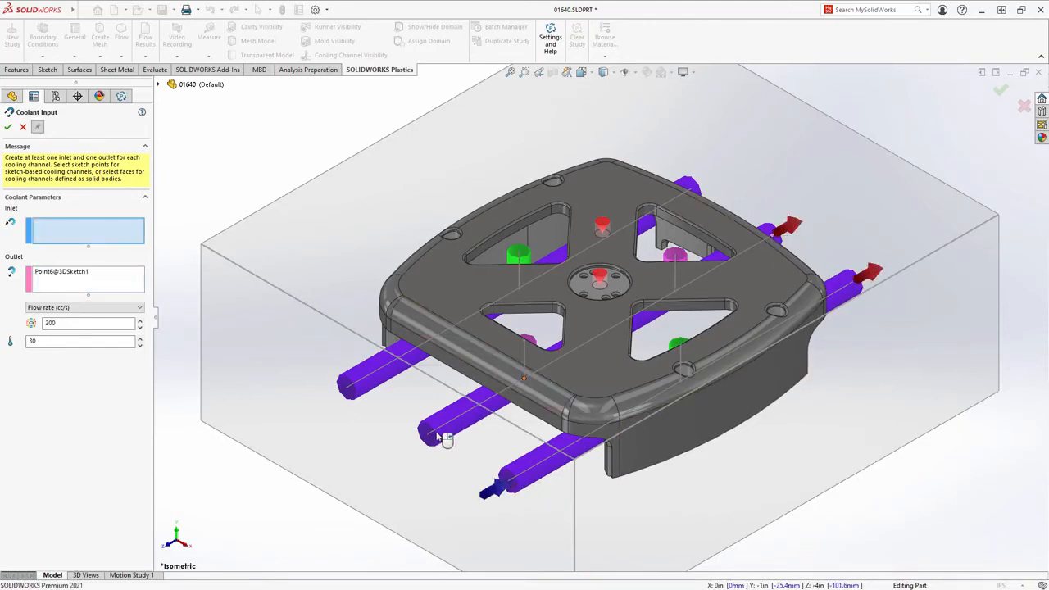
{"action": "left_click", "coordinate": [438, 436]}
{"action": "left_click", "coordinate": [355, 391]}
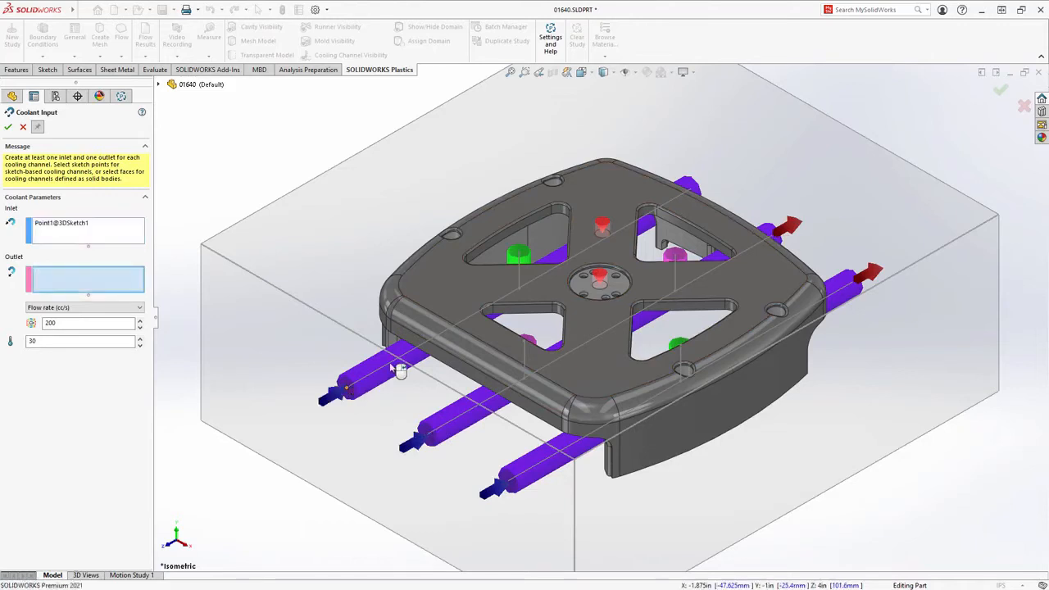
{"action": "left_click", "coordinate": [695, 190]}
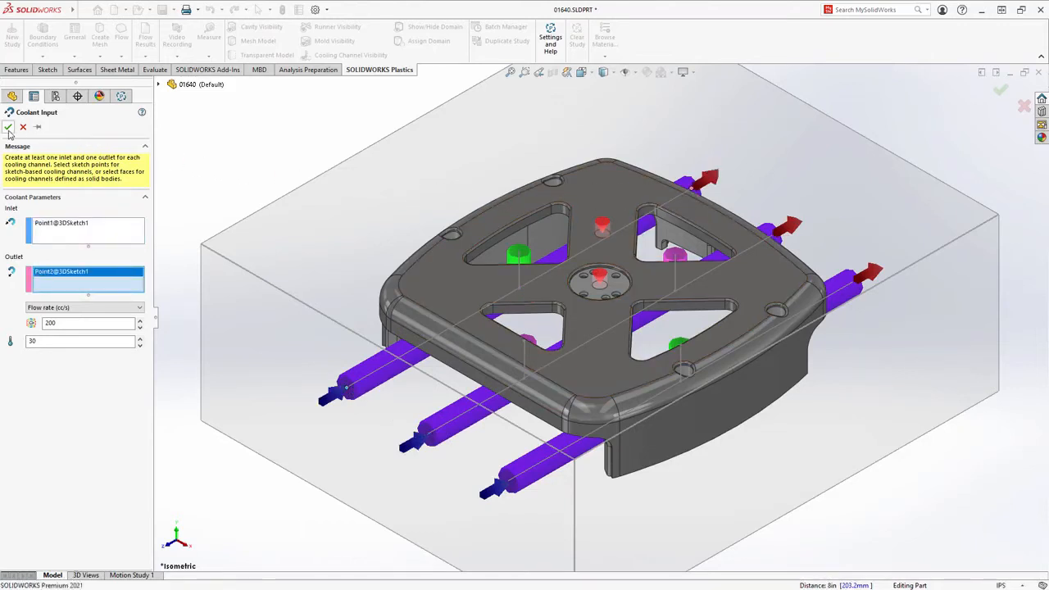
{"action": "left_click", "coordinate": [8, 127]}
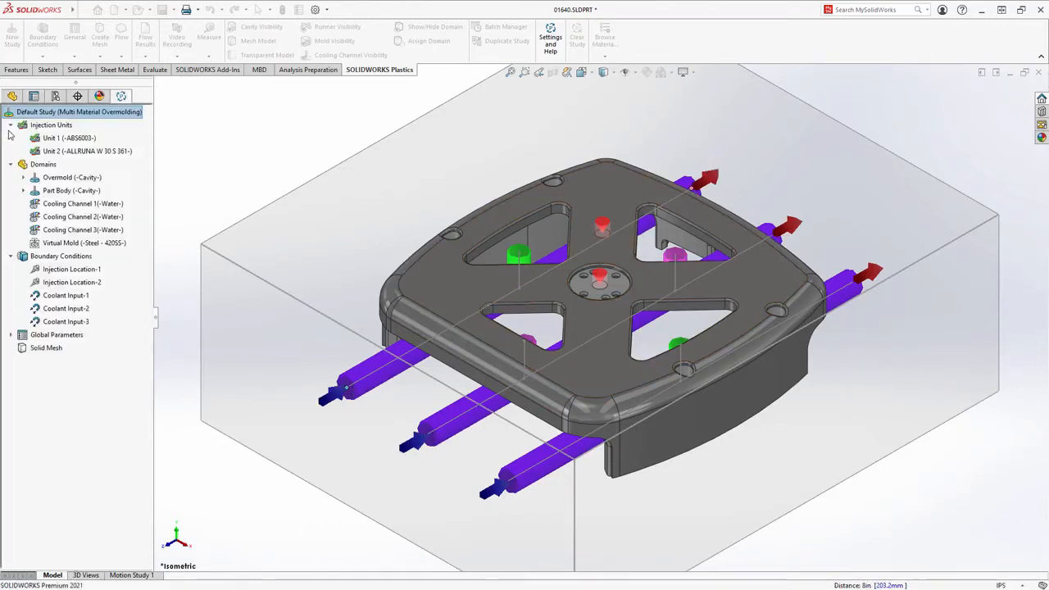
Step: Define a clamp force boundary condition with the Top Plane as its direction
{"action": "right_click", "coordinate": [54, 259]}
{"action": "left_click", "coordinate": [74, 308]}
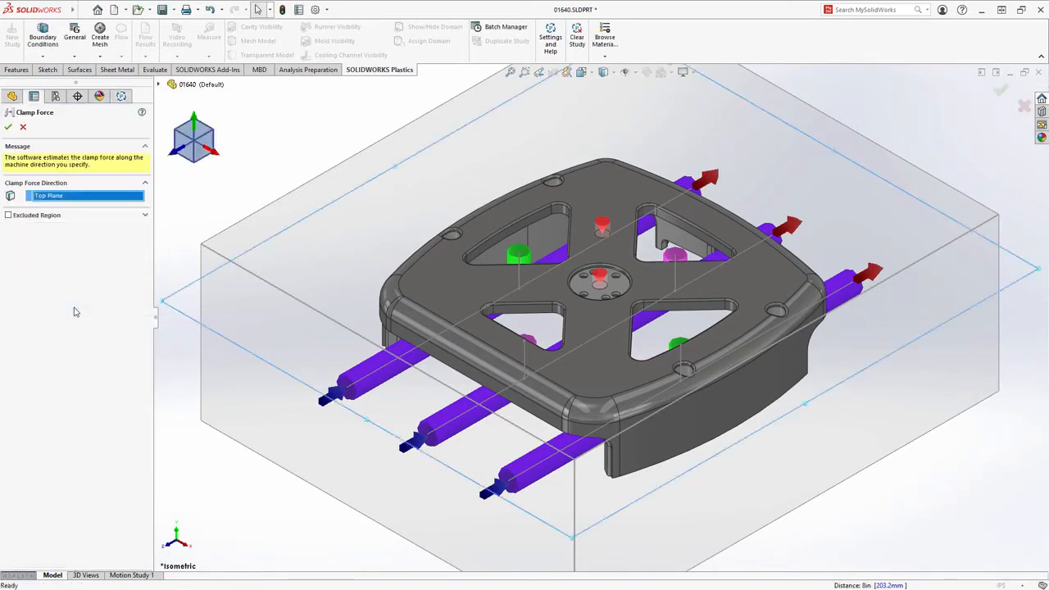
{"action": "left_click", "coordinate": [8, 127]}
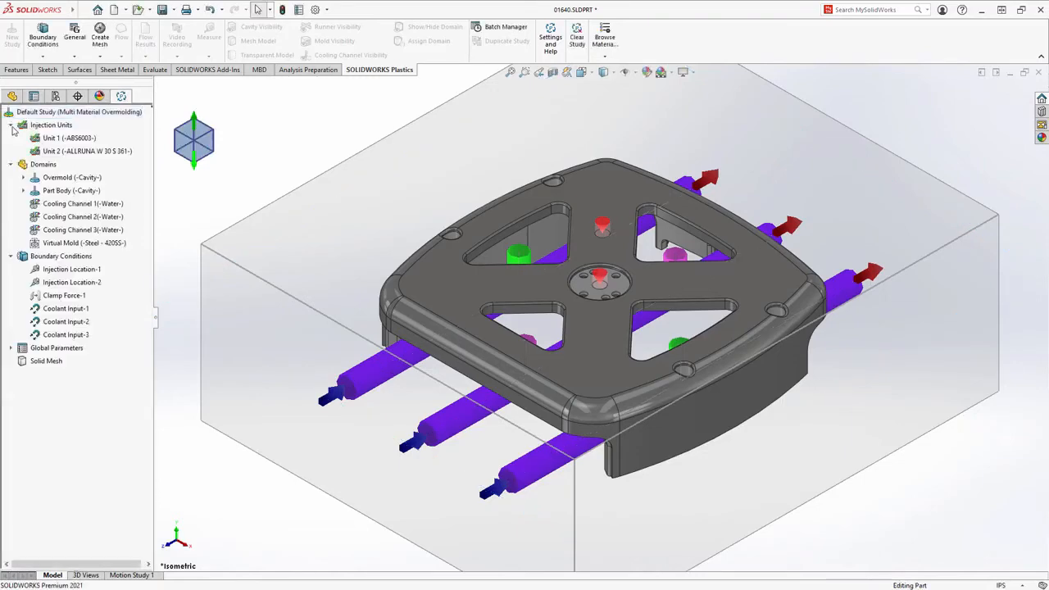
Step: Create the Tetrahedral Hybrid solid mesh, inspecting the cooling channel elements with mold and cavity hidden before accepting it
{"action": "left_click", "coordinate": [100, 36]}
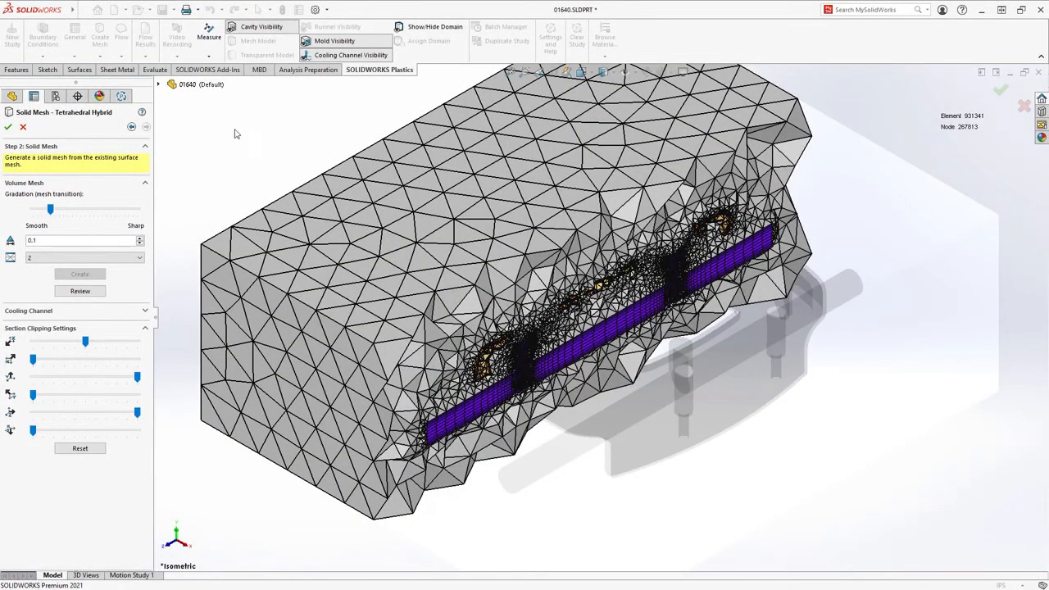
{"action": "left_click", "coordinate": [334, 42]}
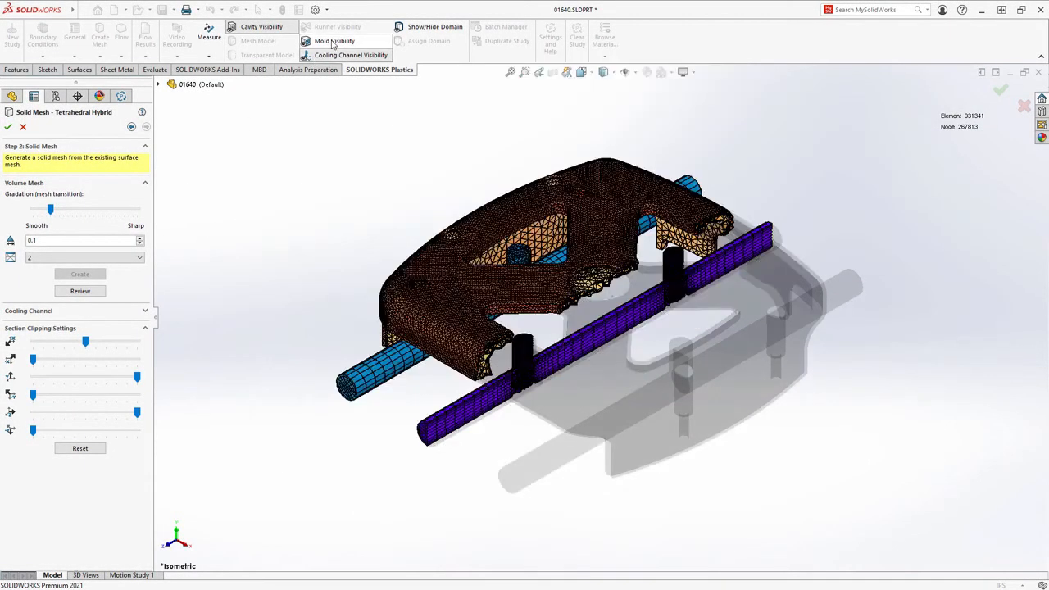
{"action": "left_click", "coordinate": [257, 32]}
{"action": "left_click", "coordinate": [525, 72]}
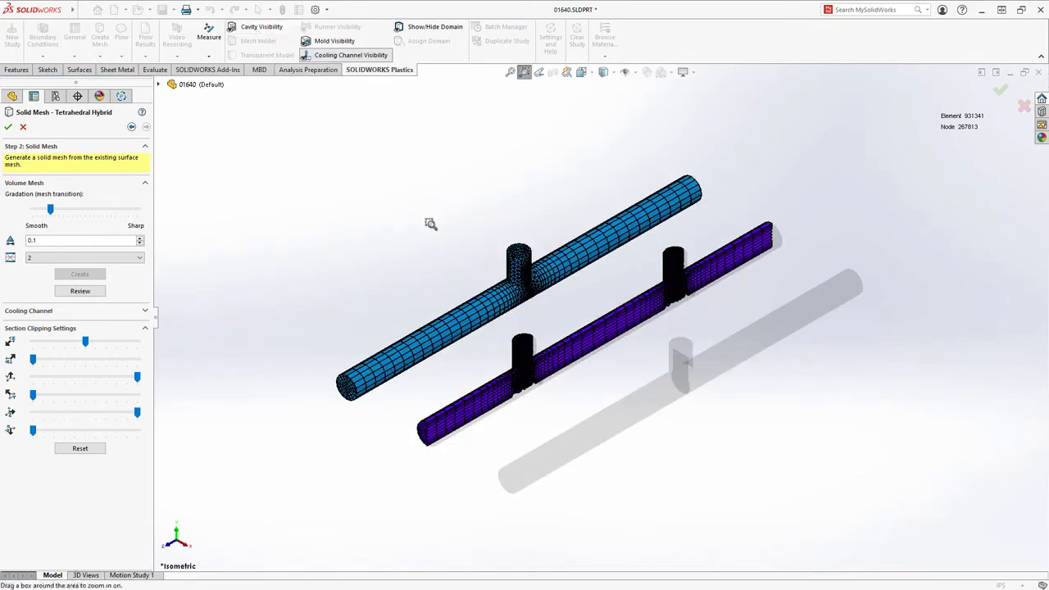
{"action": "left_click_drag", "start_coordinate": [435, 227], "coordinate": [614, 422]}
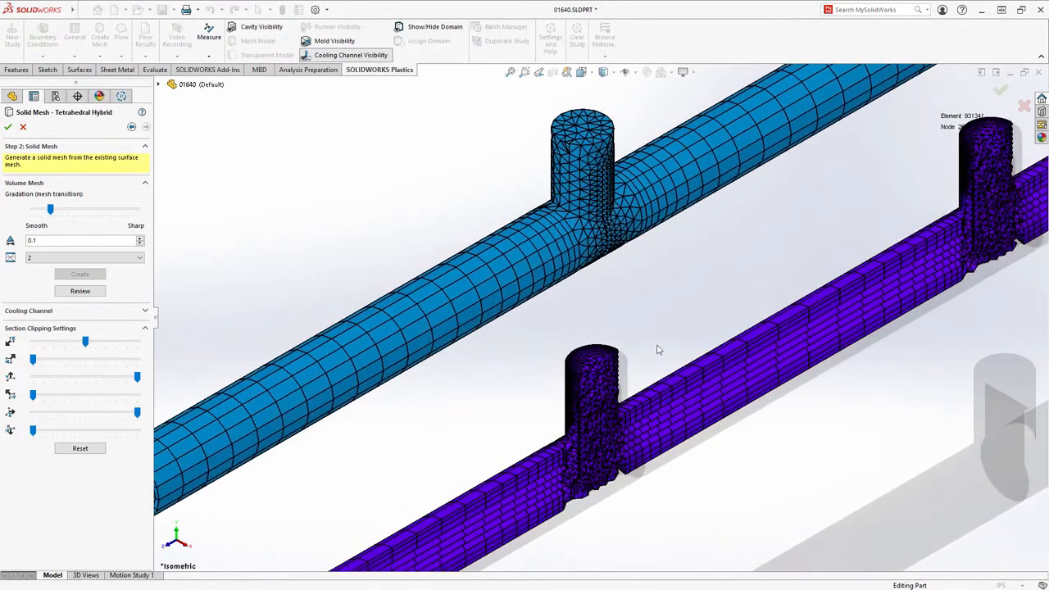
{"action": "middle_click_drag", "start_coordinate": [655, 352], "coordinate": [634, 332]}
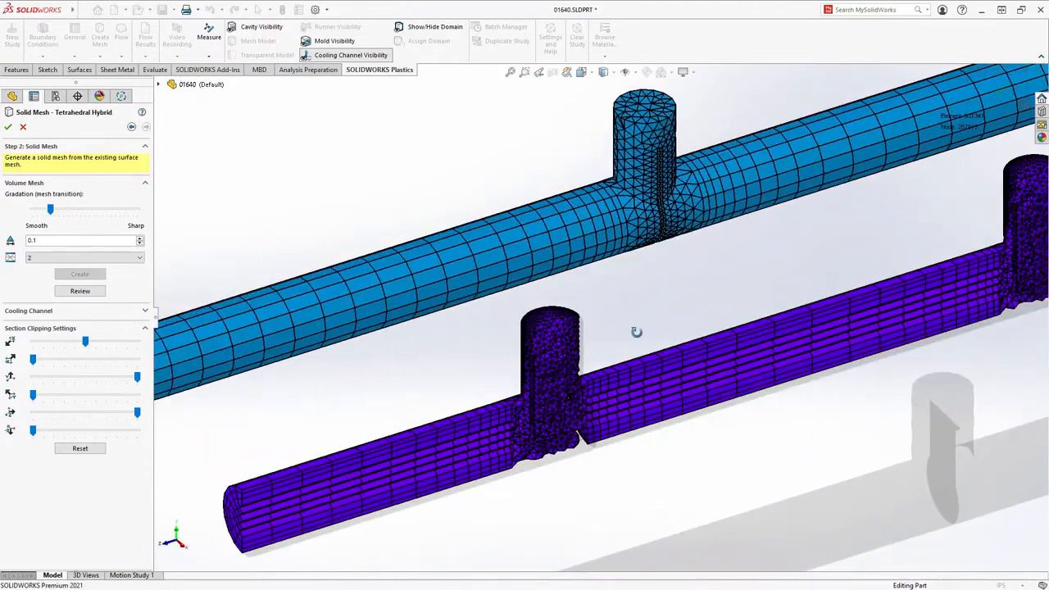
{"action": "key", "text": "ctrl+7"}
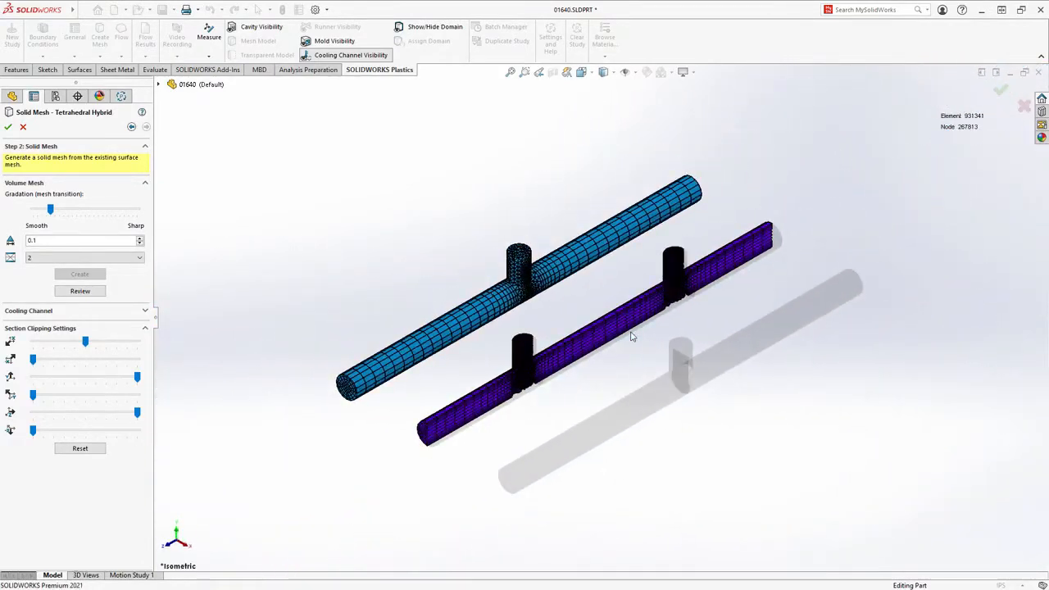
{"action": "left_click", "coordinate": [263, 30]}
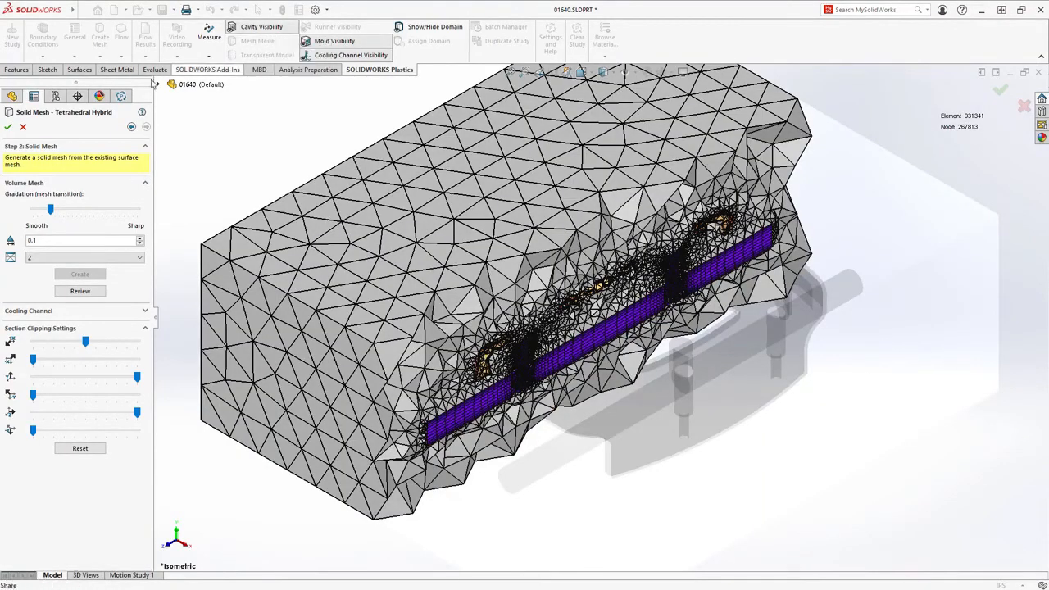
{"action": "left_click", "coordinate": [8, 128]}
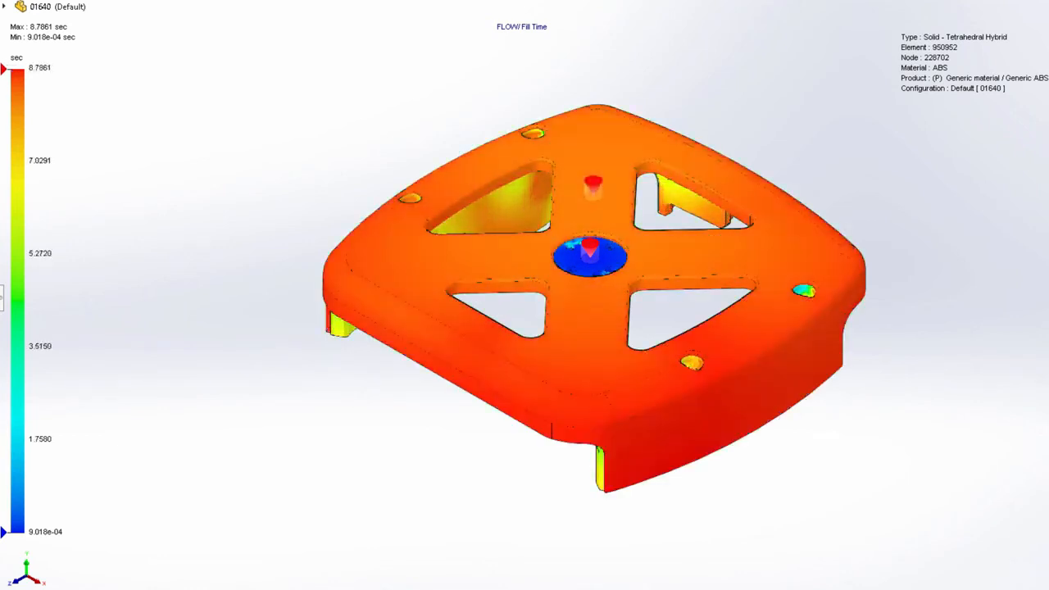
Step: Review the fill time, weld lines and air traps flow results, the cooling results and the warp Total Stress Displacement plot
{"action": "middle_click_drag", "start_coordinate": [354, 501], "coordinate": [418, 514]}
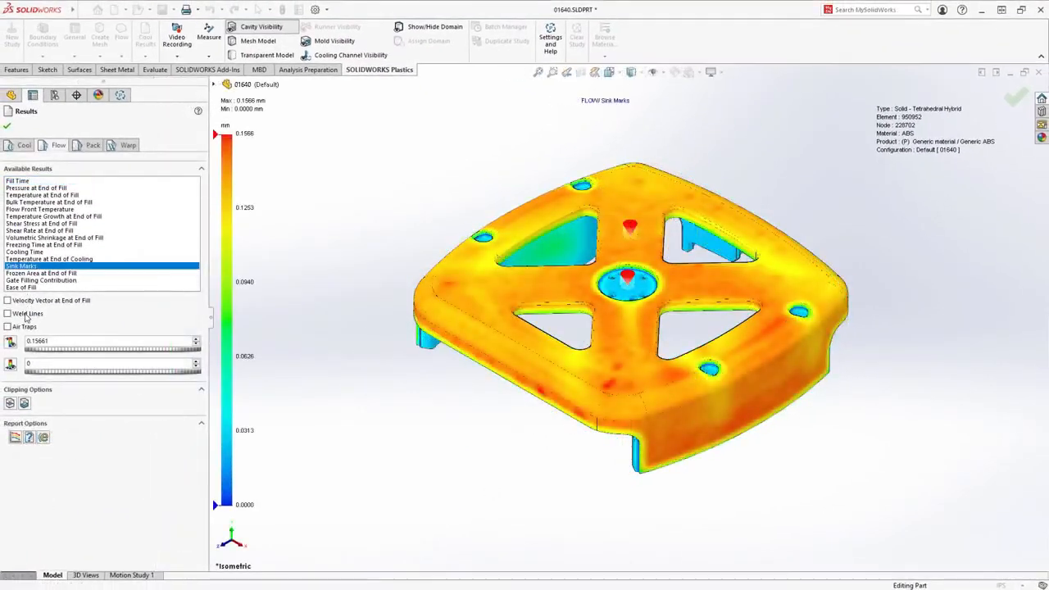
{"action": "left_click", "coordinate": [28, 313]}
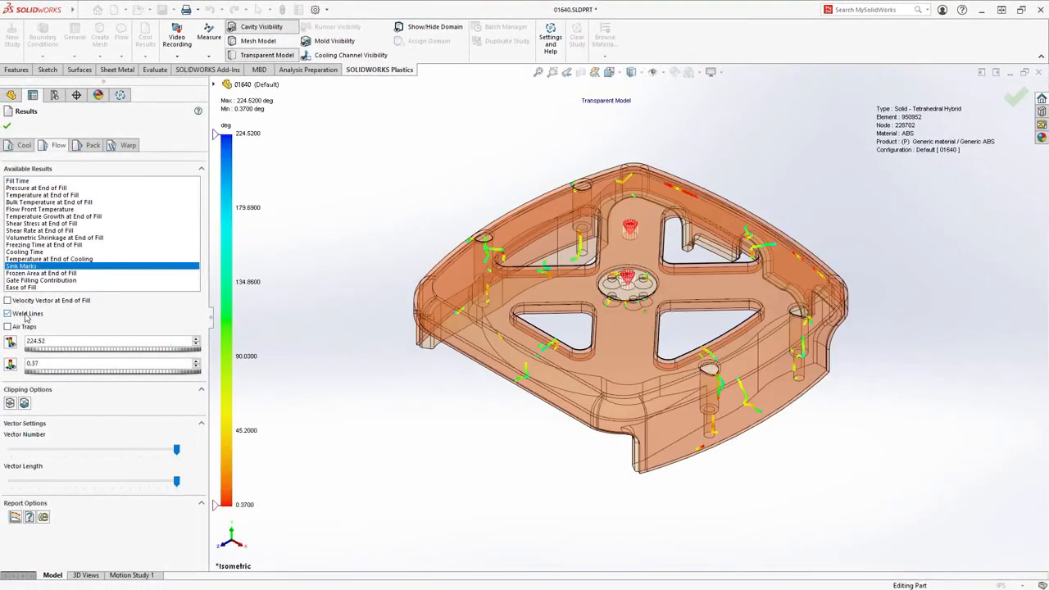
{"action": "left_click", "coordinate": [24, 326]}
{"action": "left_click", "coordinate": [25, 145]}
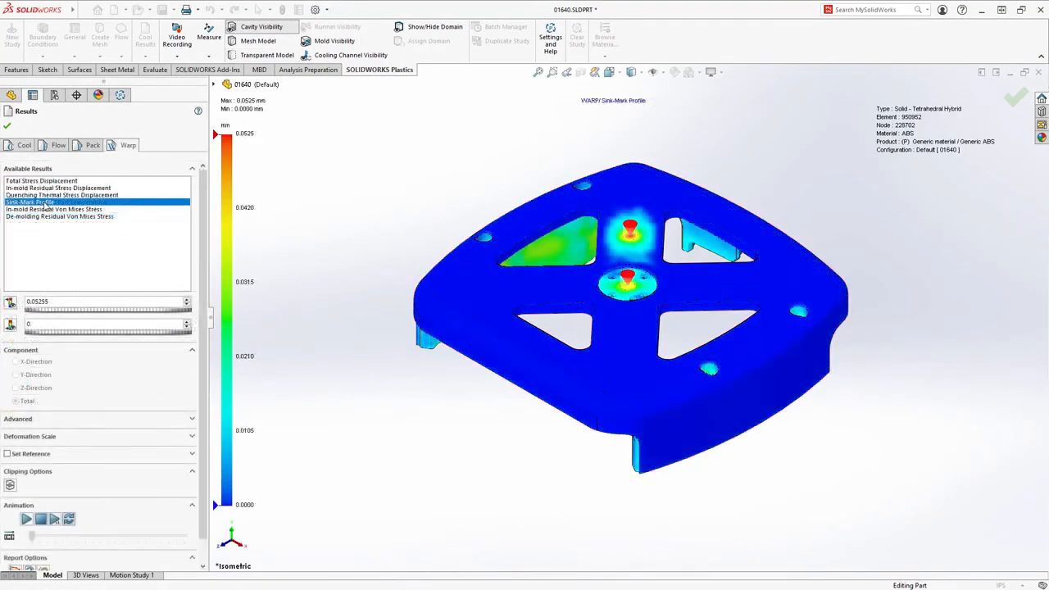
{"action": "left_click", "coordinate": [52, 181]}
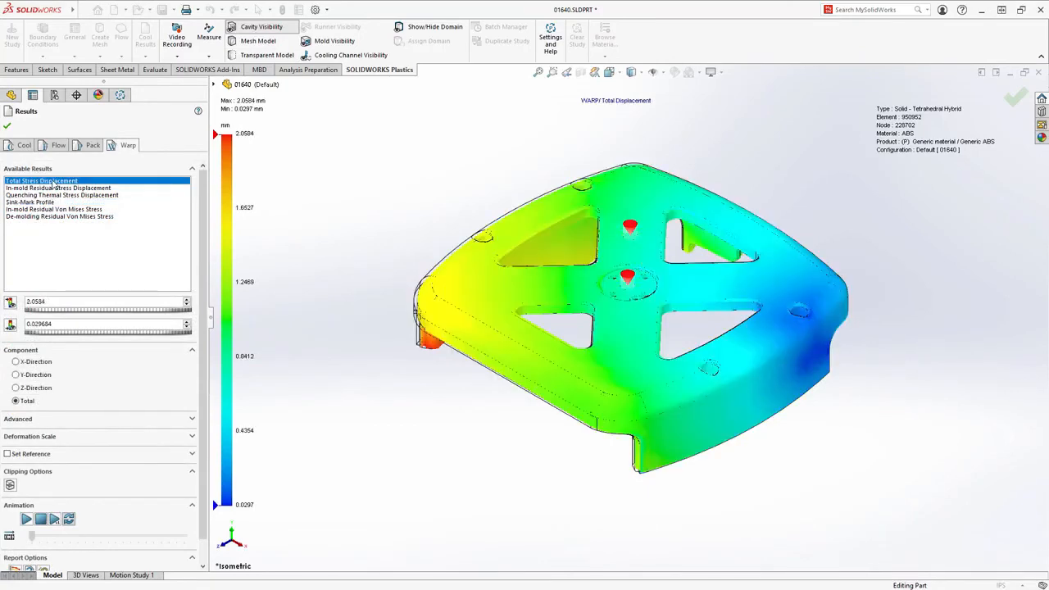